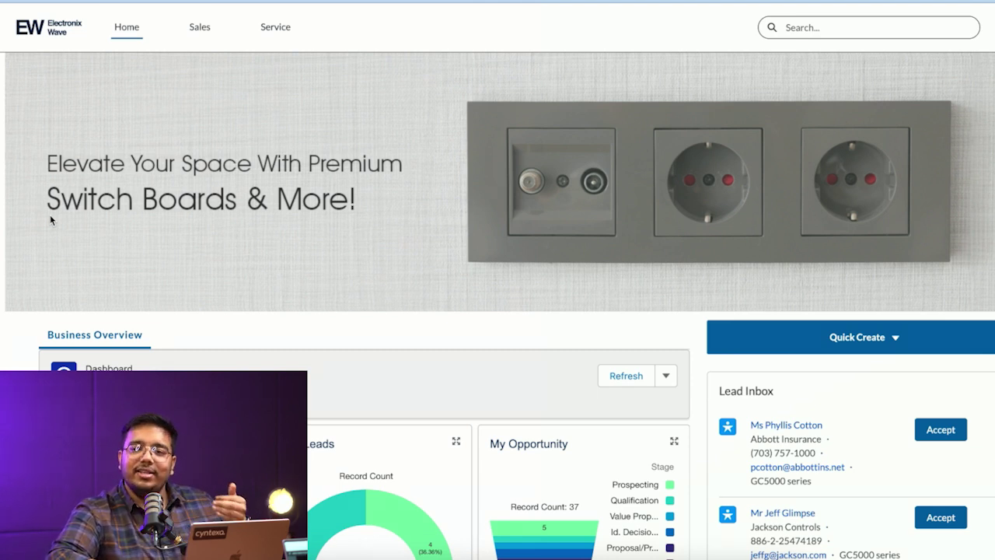
- Scroll through the open lead record to review its details and feed
mouse_move(2, 264)
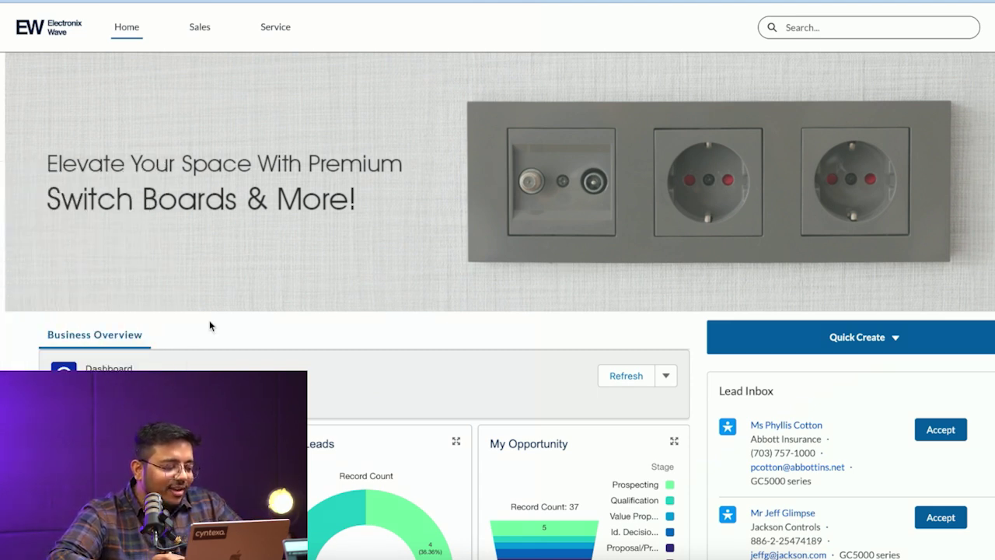
scroll(187, 330, down, 3)
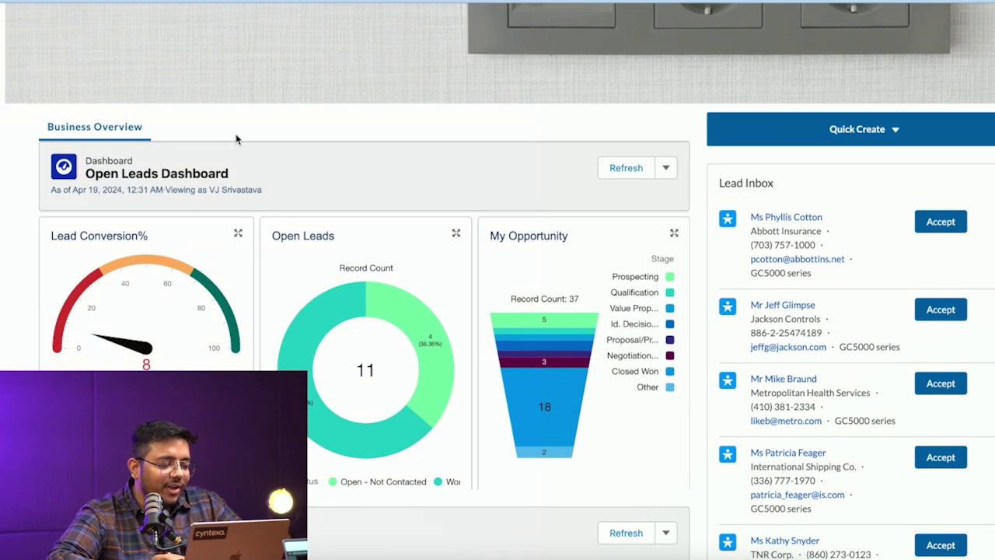
scroll(236, 139, down, 1)
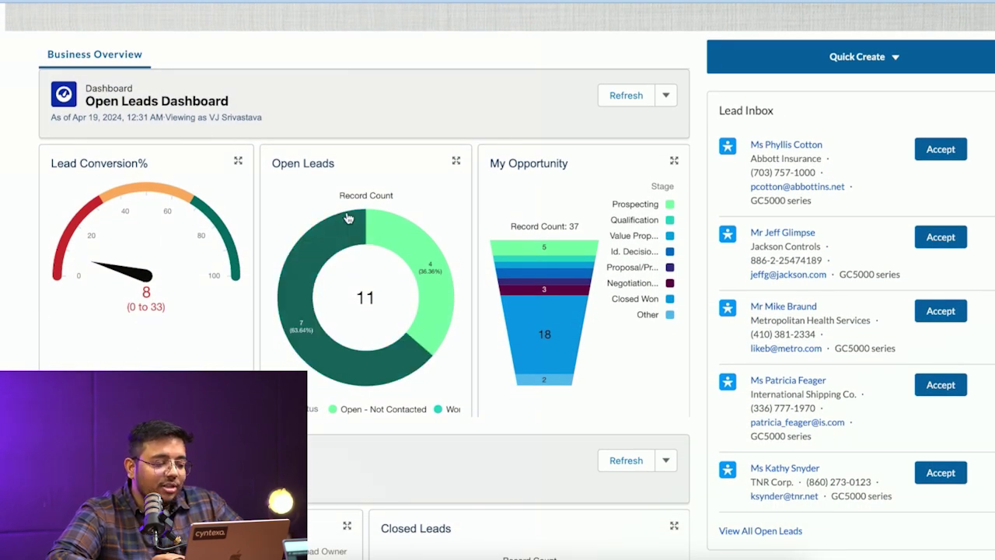
mouse_move(577, 274)
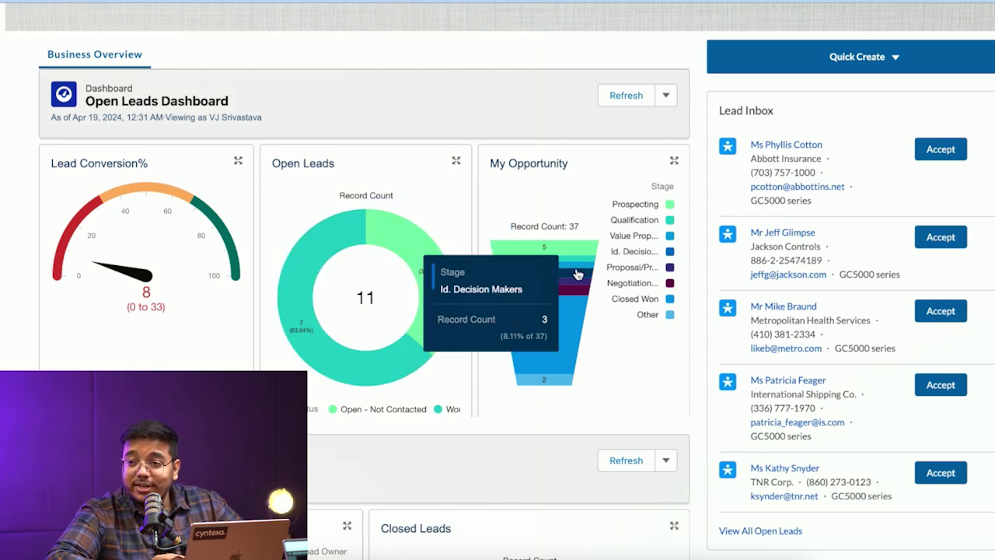
scroll(578, 275, down, 1)
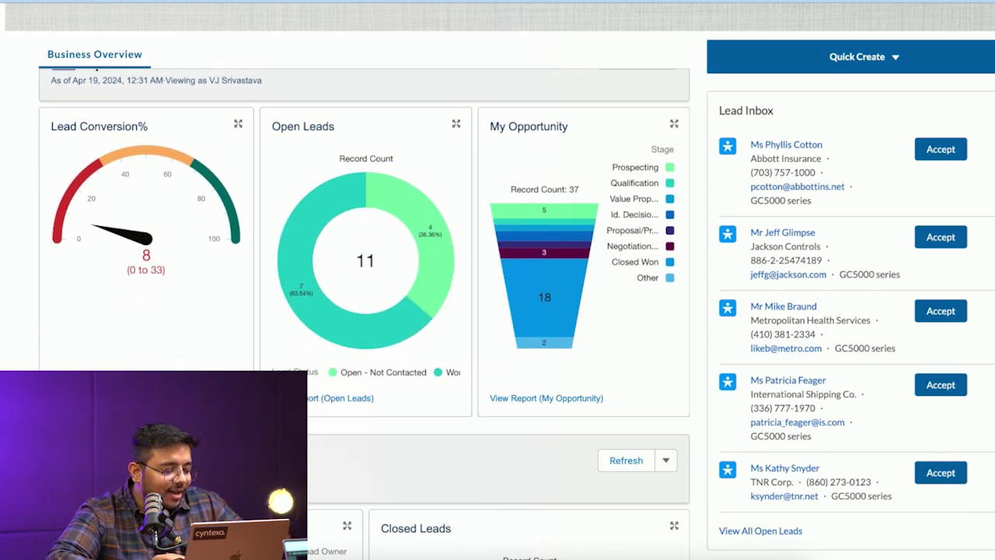
scroll(364, 288, down, 3)
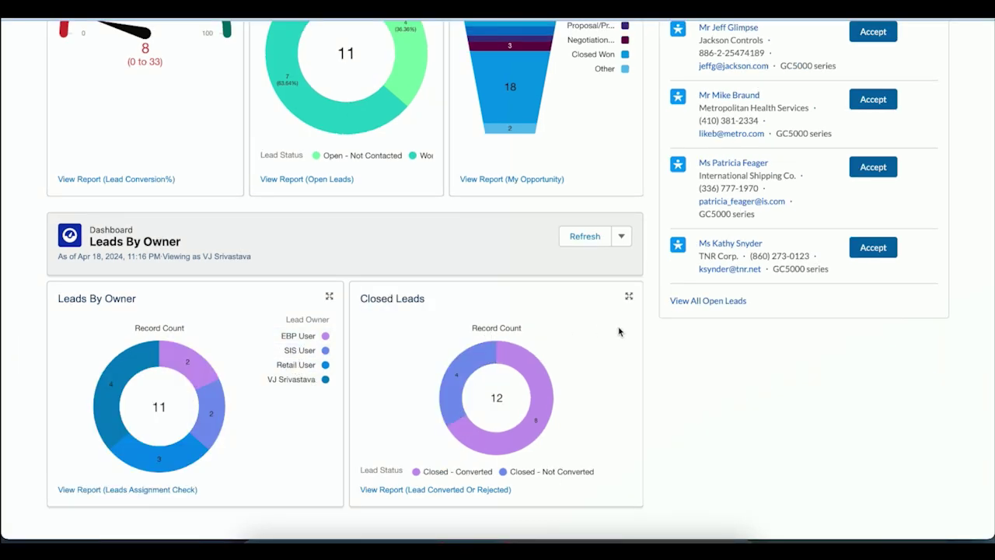
scroll(619, 331, up, 5)
scroll(729, 185, down, 2)
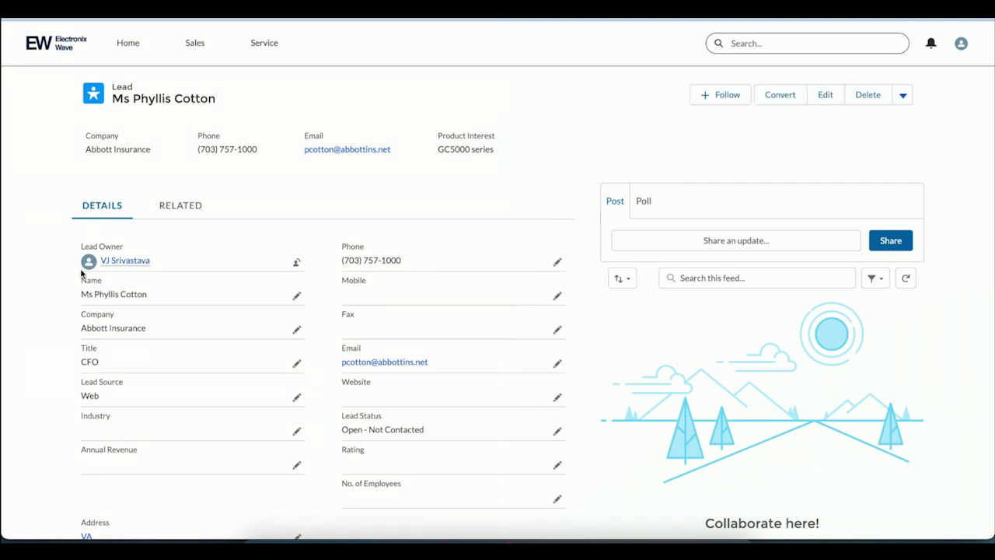
scroll(82, 272, down, 2)
scroll(81, 272, down, 3)
scroll(81, 272, up, 4)
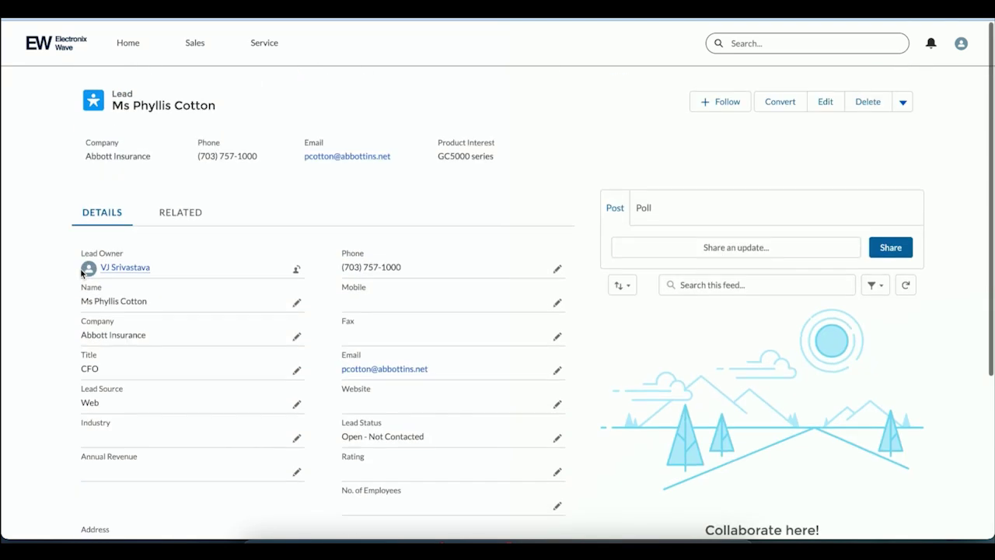
- From Home, search the site for the lead's first name and reopen the matching lead
click(133, 48)
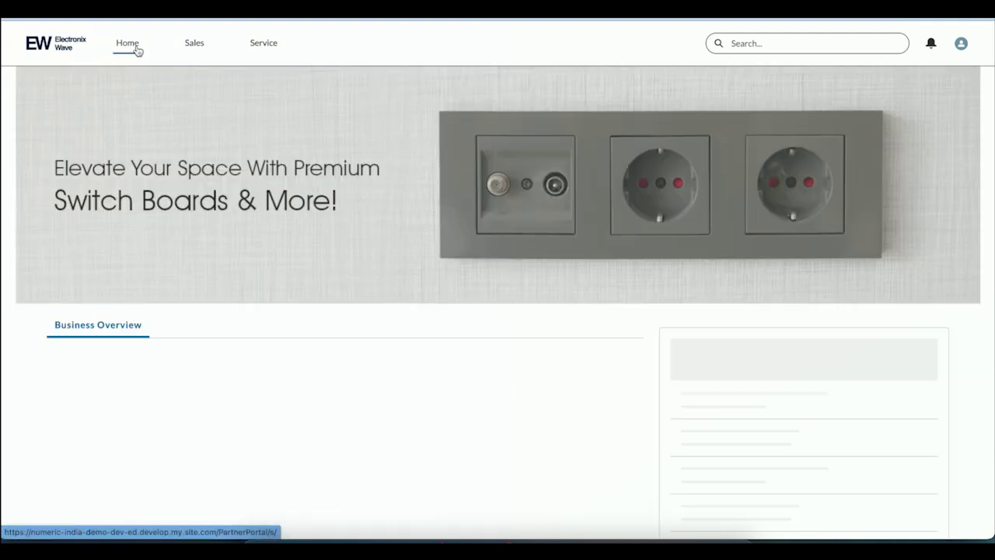
click(756, 41)
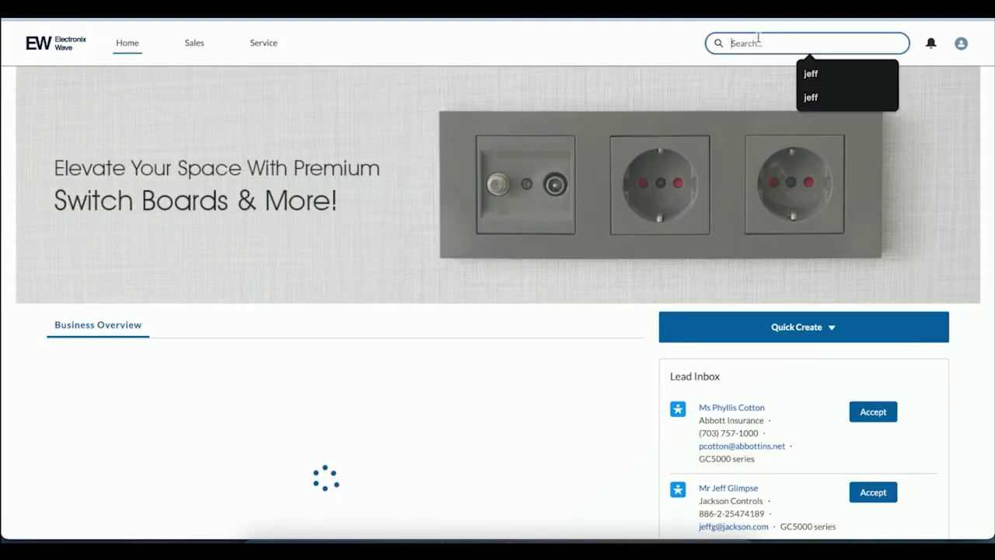
text(jeff)
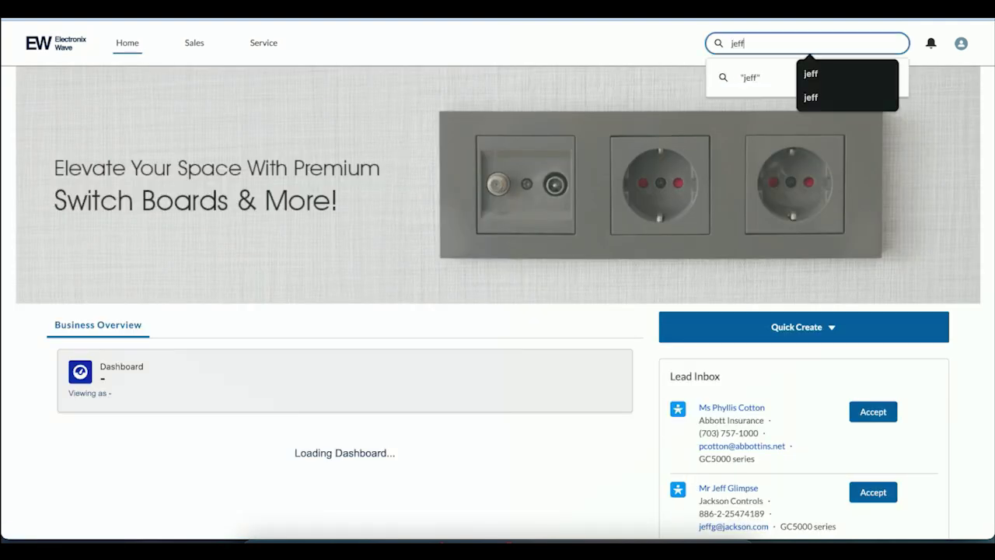
click(747, 76)
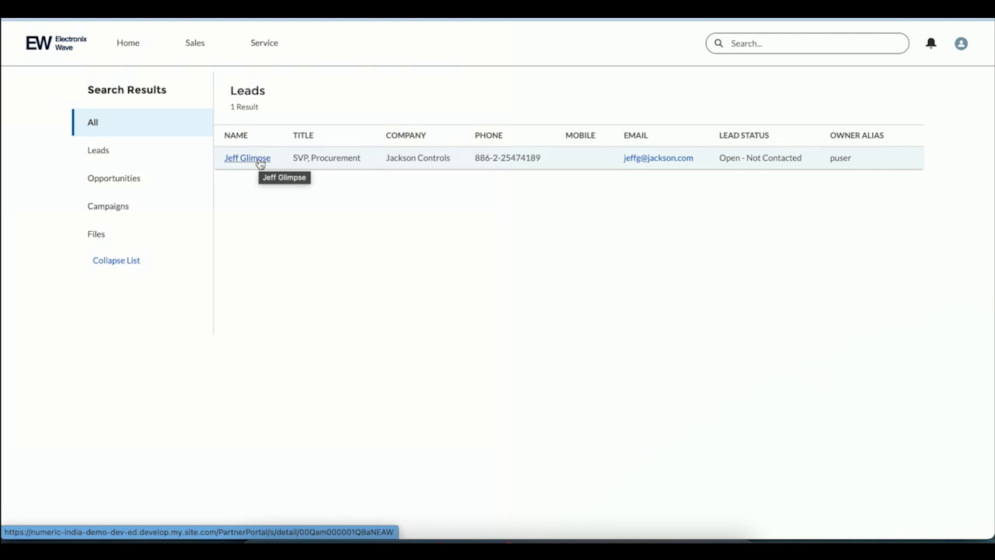
click(259, 161)
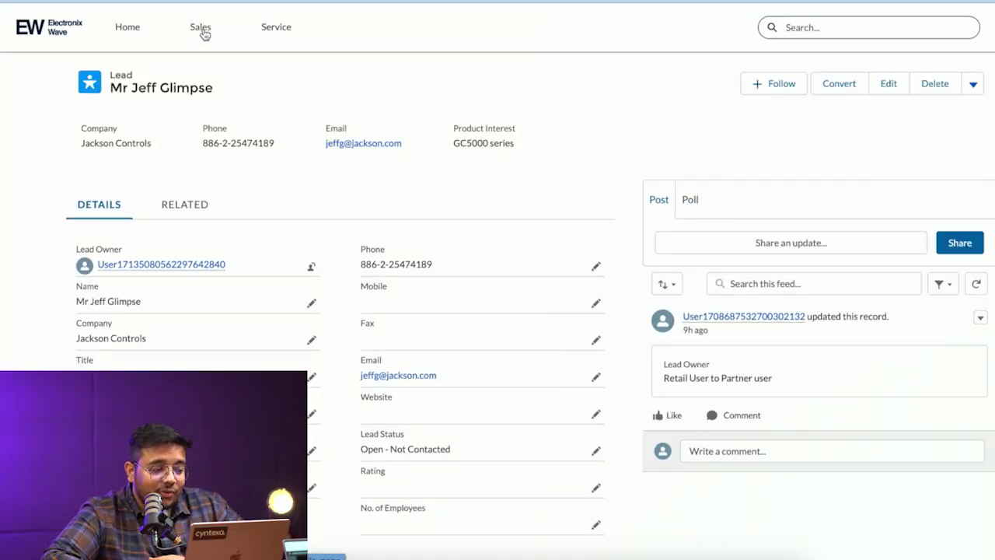
- Go to Sales and open the Aethna Home Products- opportunity
click(201, 30)
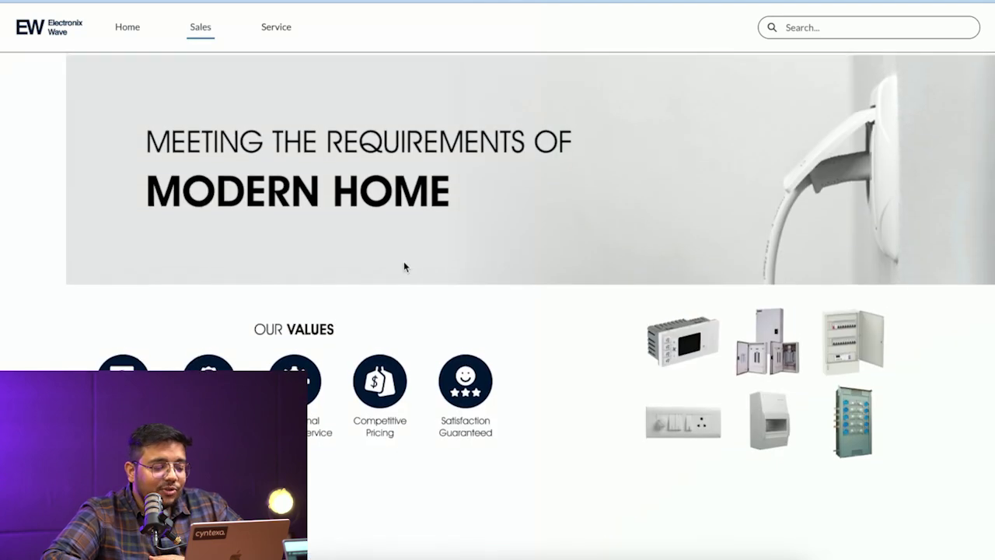
scroll(403, 267, down, 2)
scroll(404, 266, down, 5)
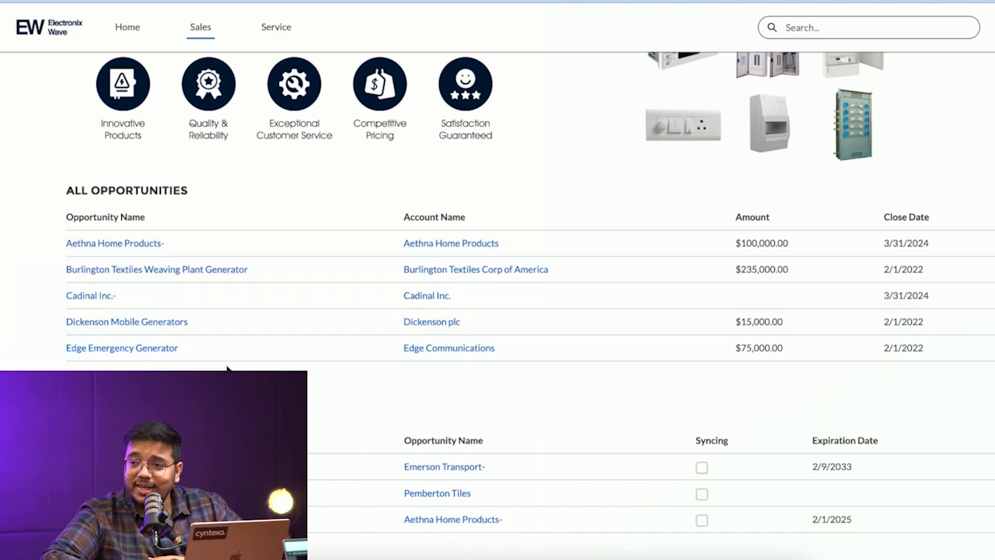
click(121, 244)
- Change the opportunity's Type to Existing Customer - Upgrade and save it
scroll(345, 345, down, 1)
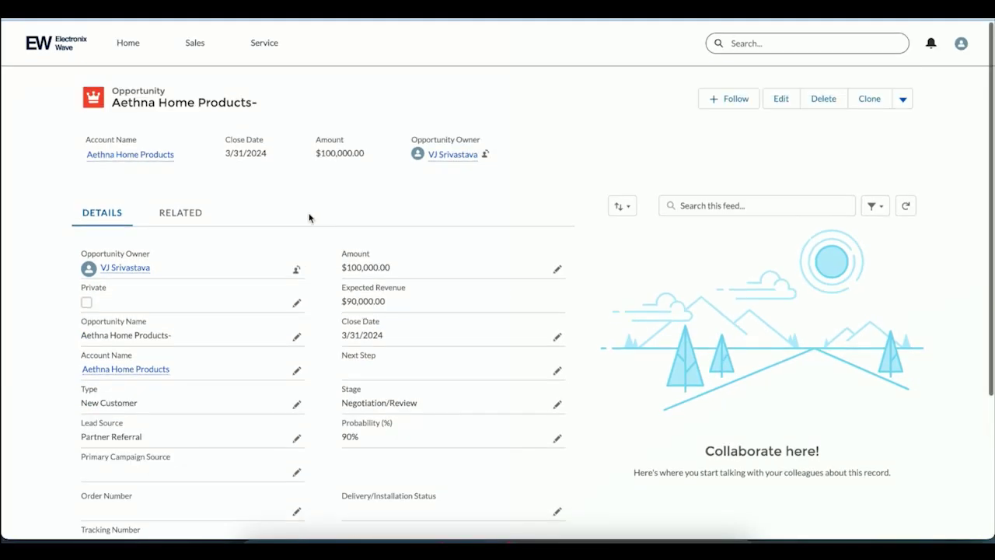
scroll(308, 216, down, 2)
scroll(309, 216, down, 1)
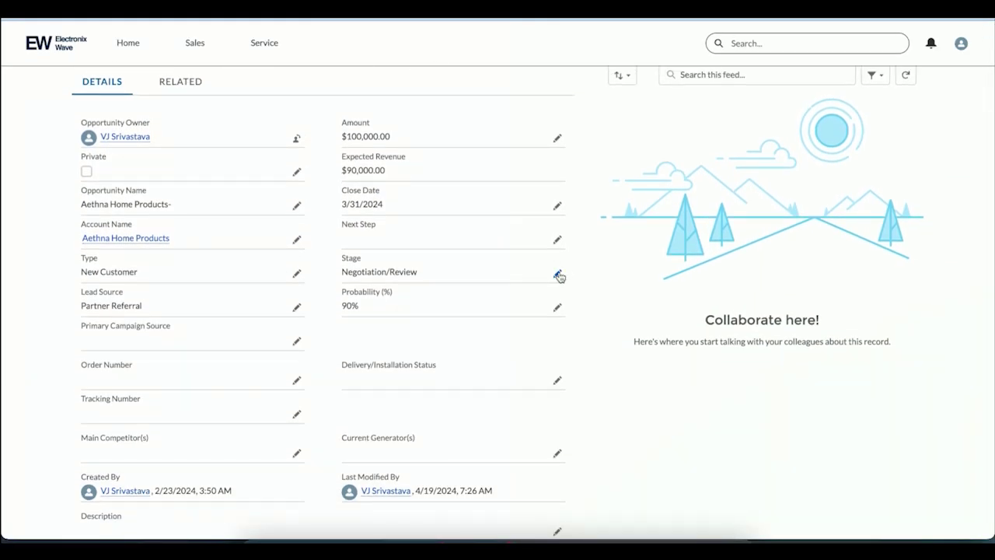
click(296, 275)
click(276, 271)
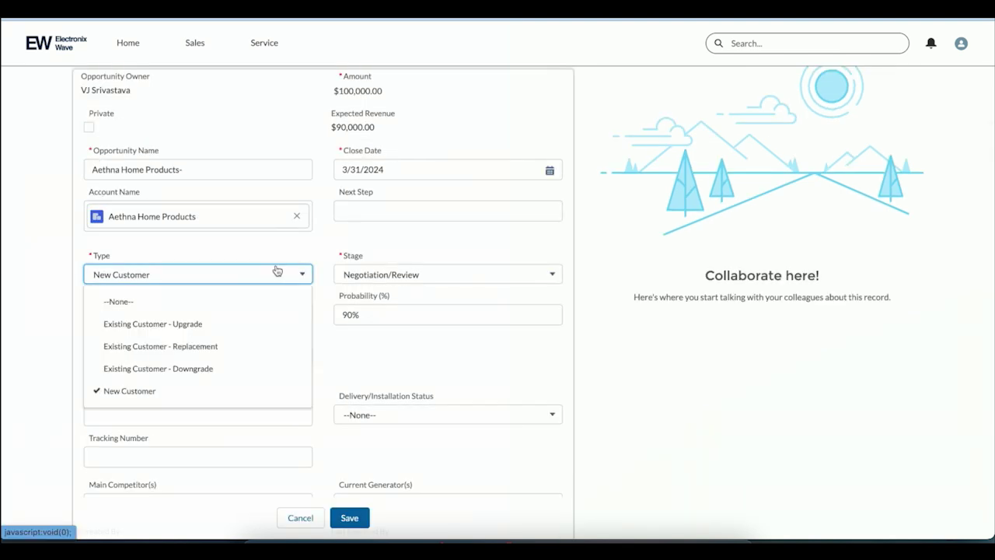
click(206, 326)
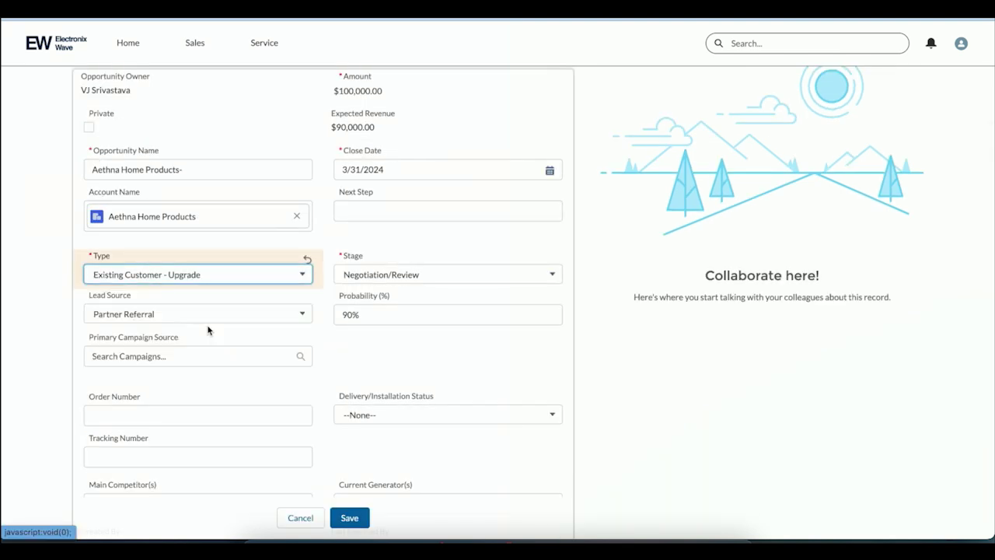
click(350, 517)
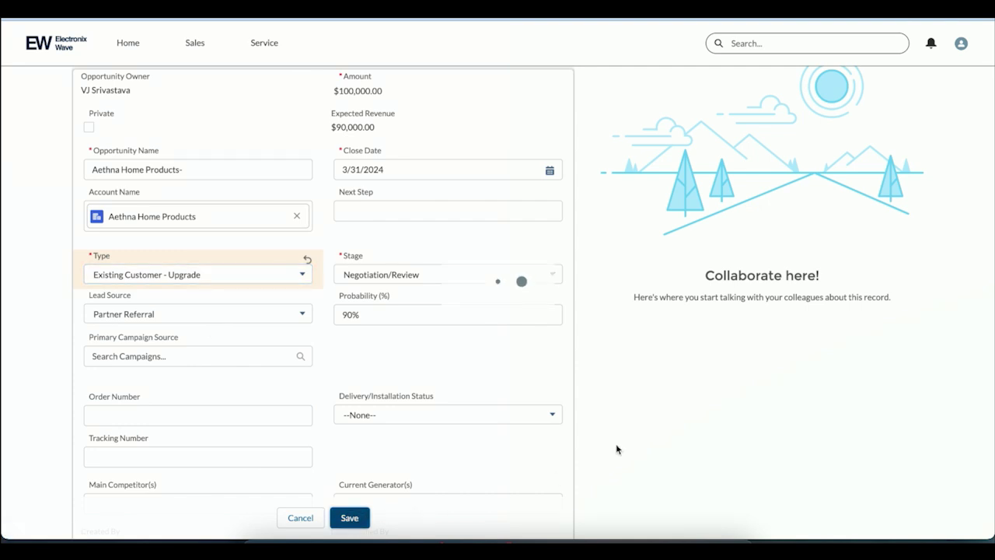
scroll(617, 449, up, 3)
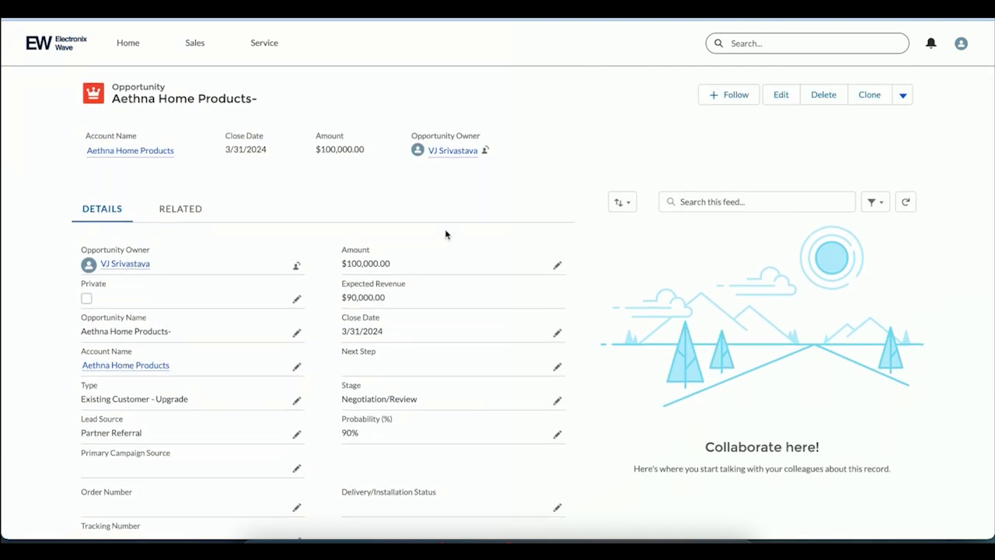
- Visit the Service page, then return to the site's Home page
click(265, 47)
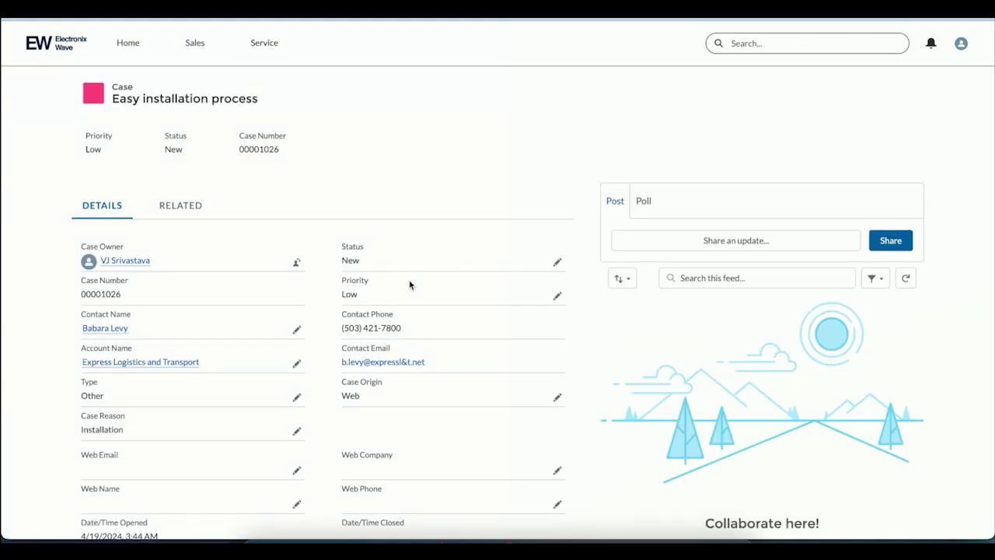
click(134, 45)
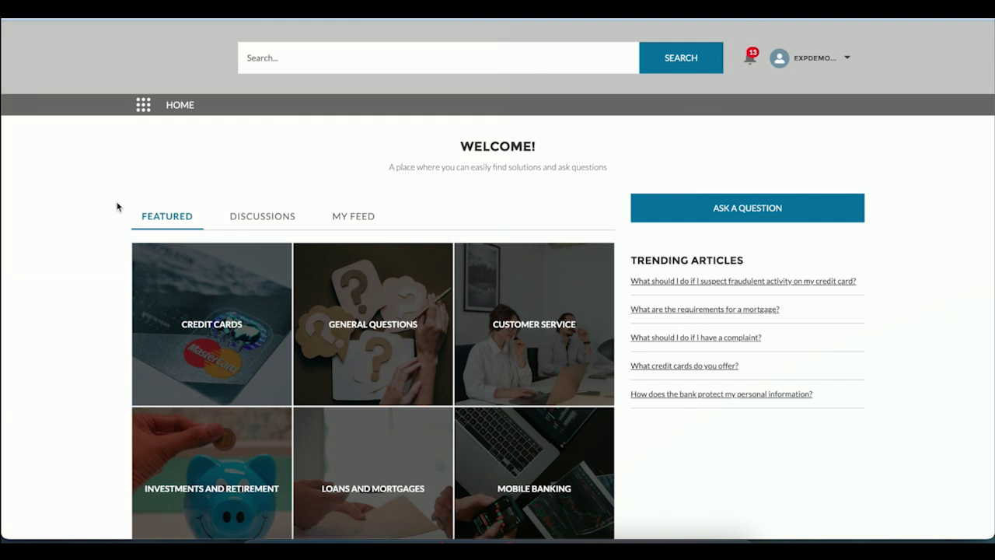
- Open the fraudulent credit card activity article from the Credit Cards topic's Articles list
scroll(225, 324, down, 3)
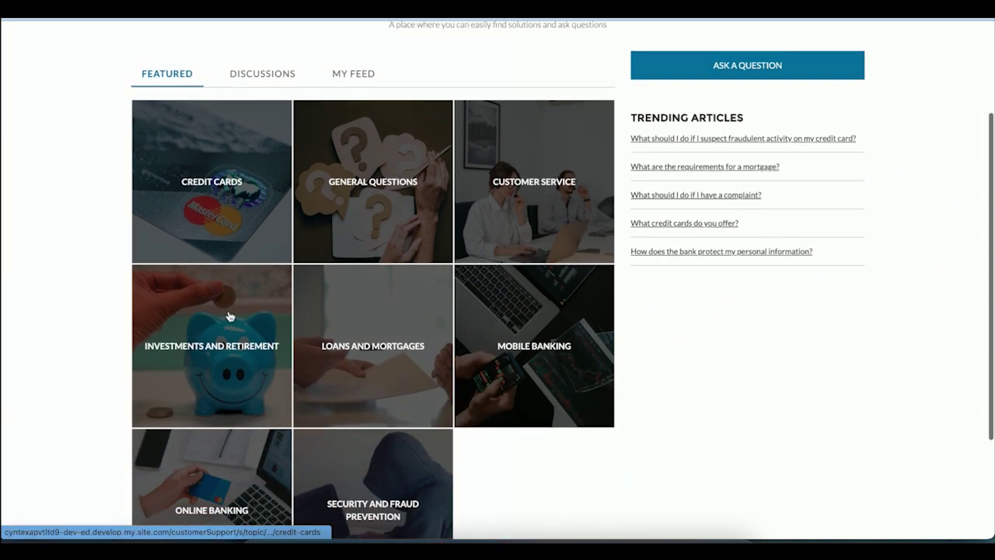
click(246, 186)
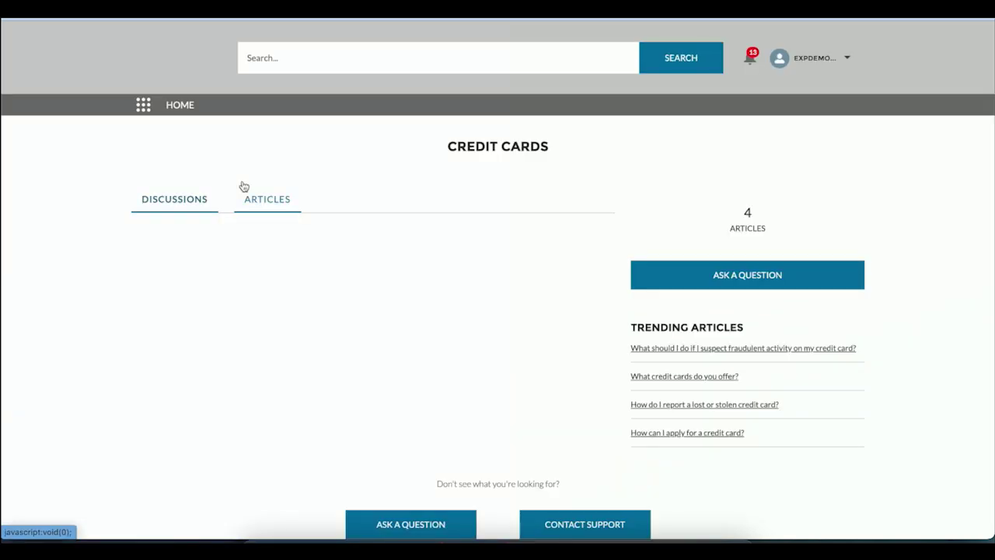
click(252, 188)
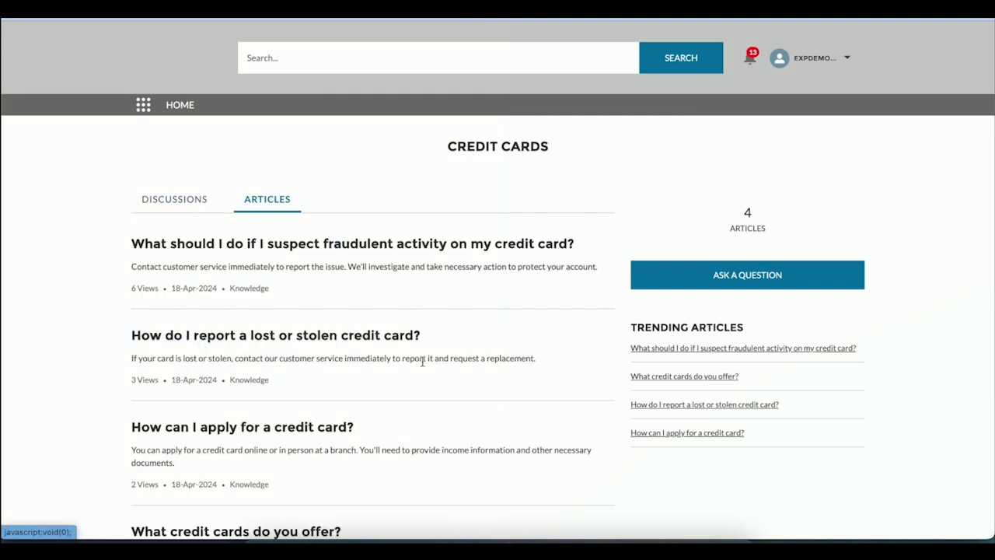
click(333, 248)
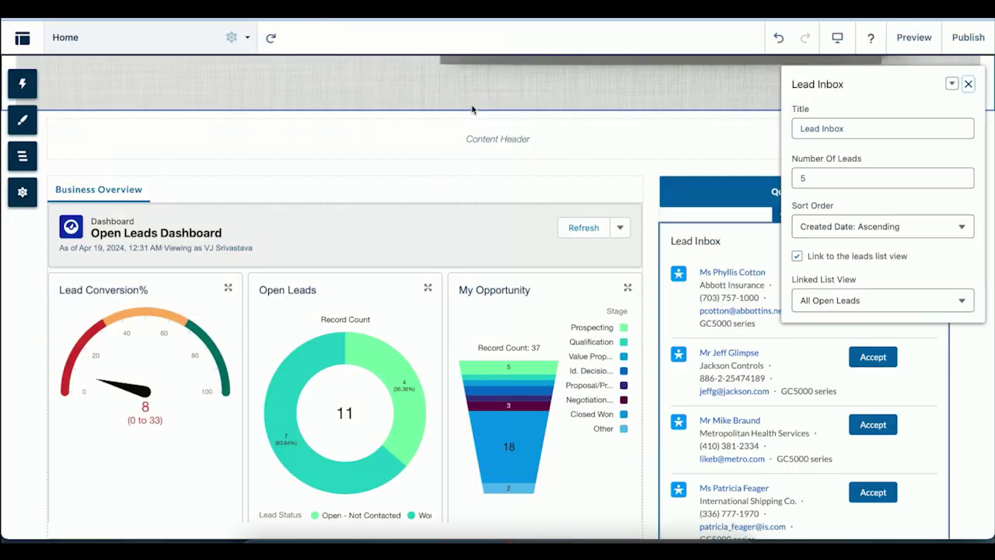
- Close the Lead Inbox and Hero banner property panels
click(33, 262)
scroll(33, 262, up, 3)
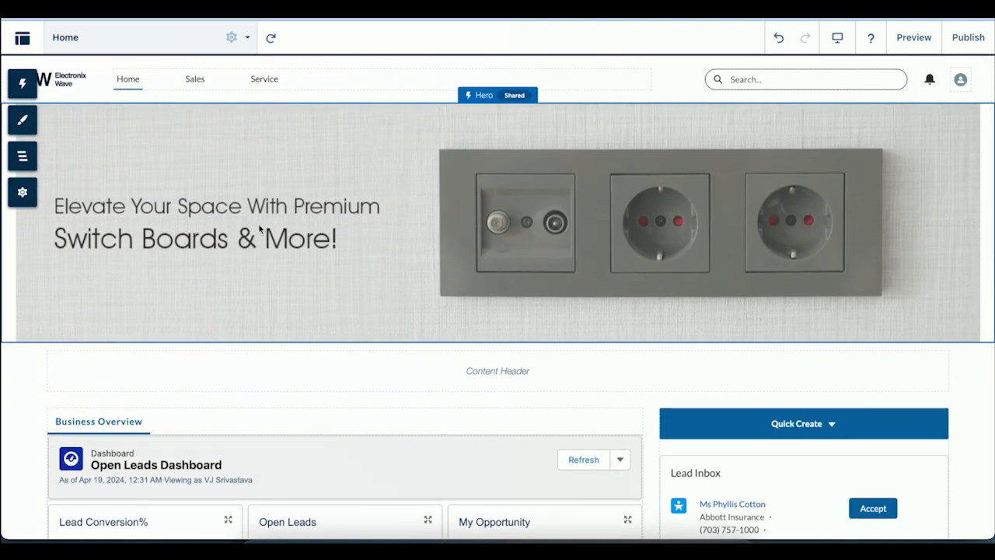
click(337, 292)
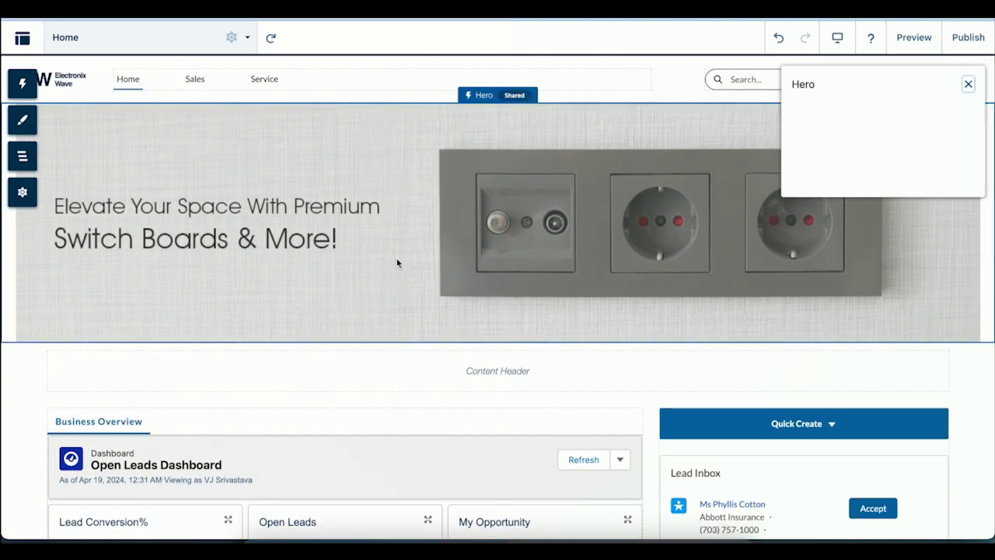
click(968, 85)
scroll(770, 276, down, 3)
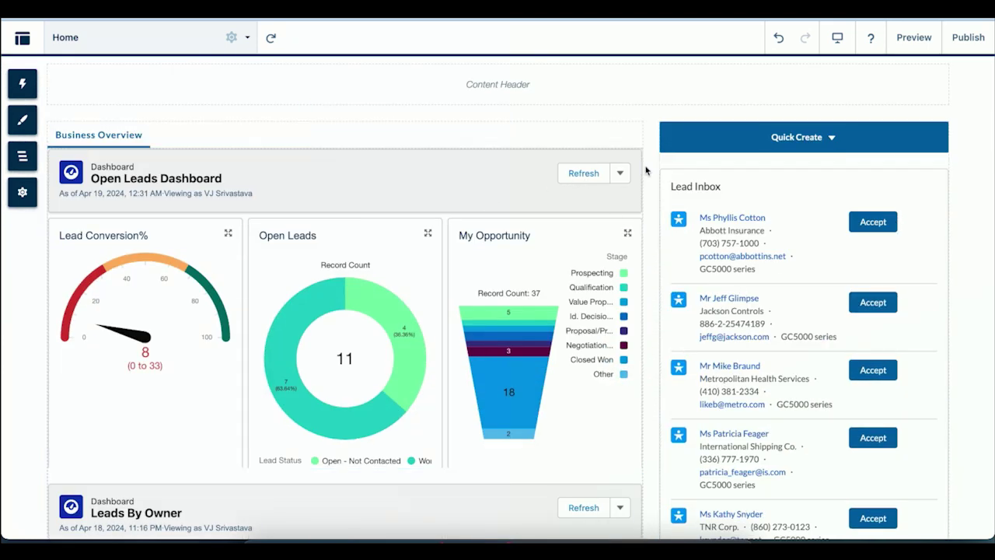
- Drag Tableau View components into the Content Header and Content Footer areas
click(23, 83)
scroll(144, 156, up, 3)
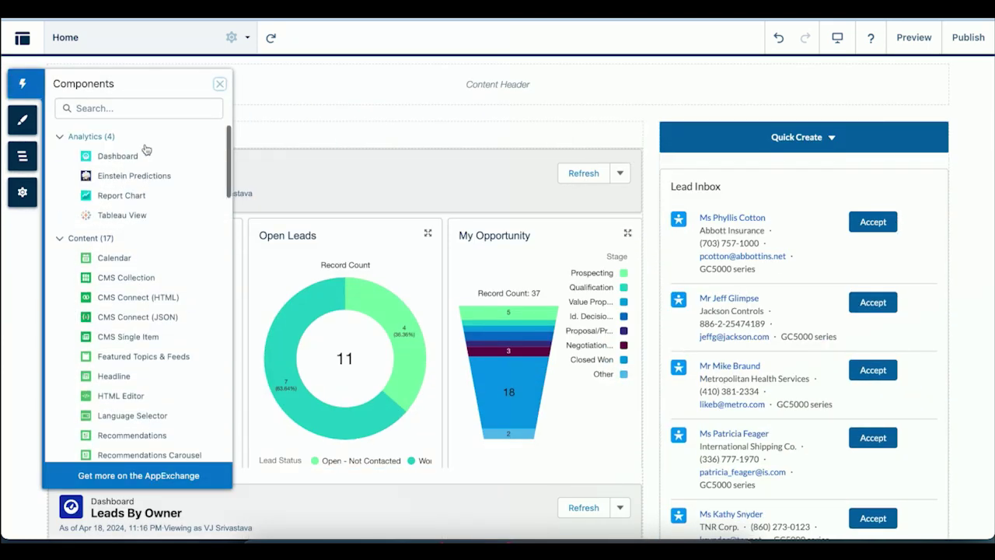
scroll(238, 187, up, 3)
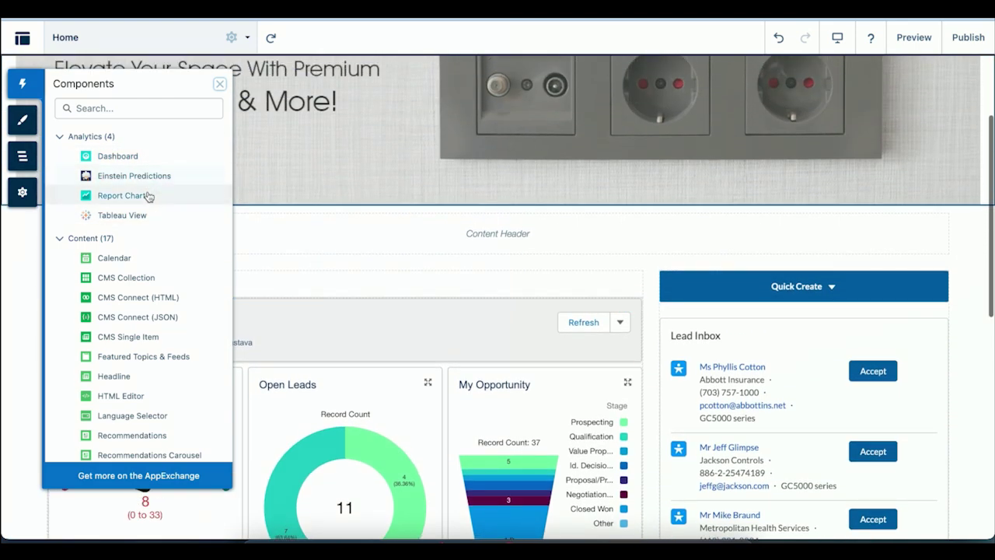
drag(146, 215, 391, 241)
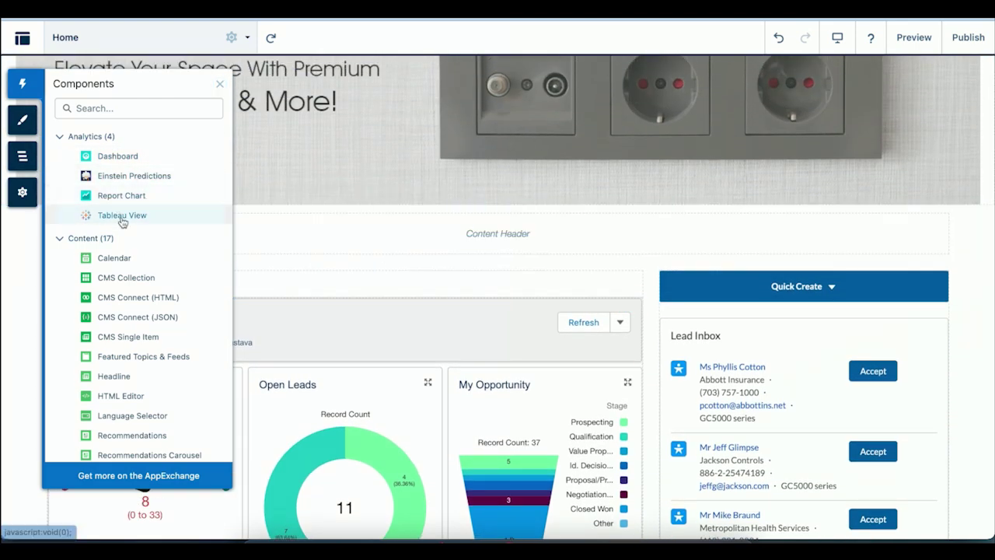
drag(129, 215, 462, 241)
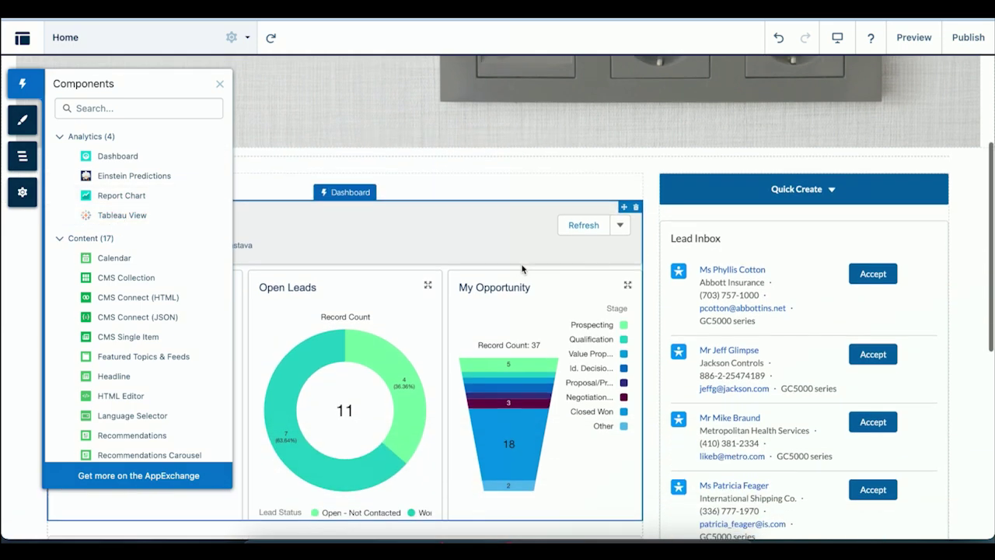
scroll(357, 310, down, 10)
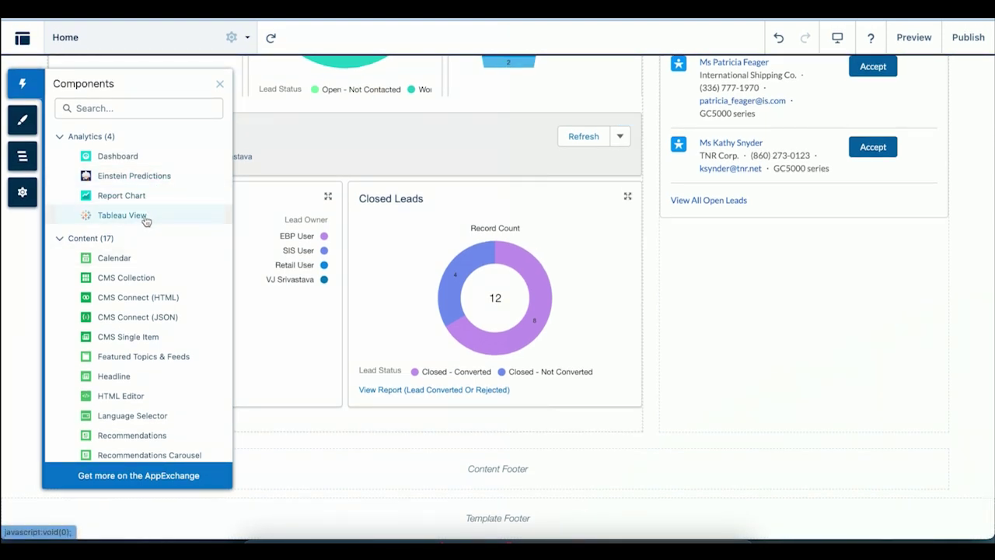
drag(148, 215, 502, 468)
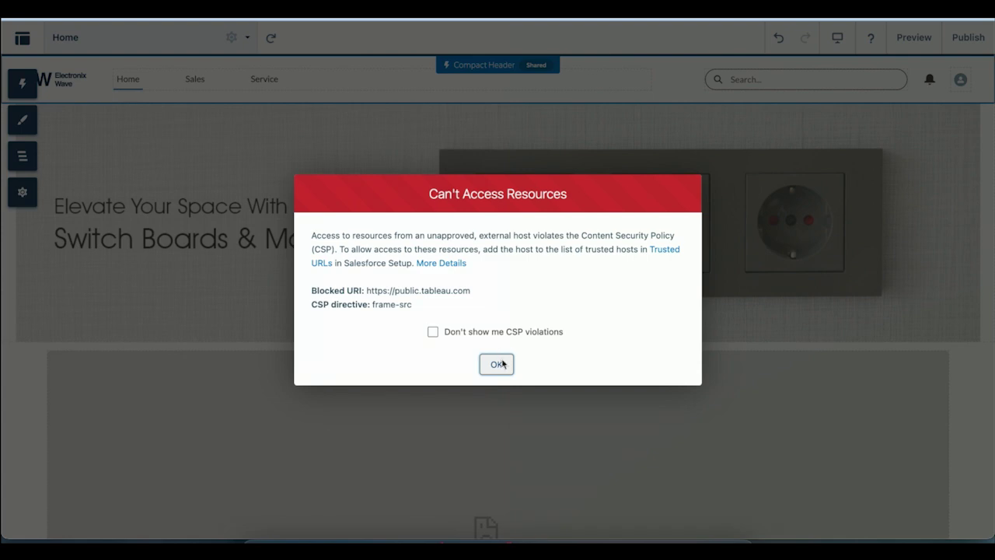
- Dismiss the CSP warning and delete the Tableau View components
click(497, 364)
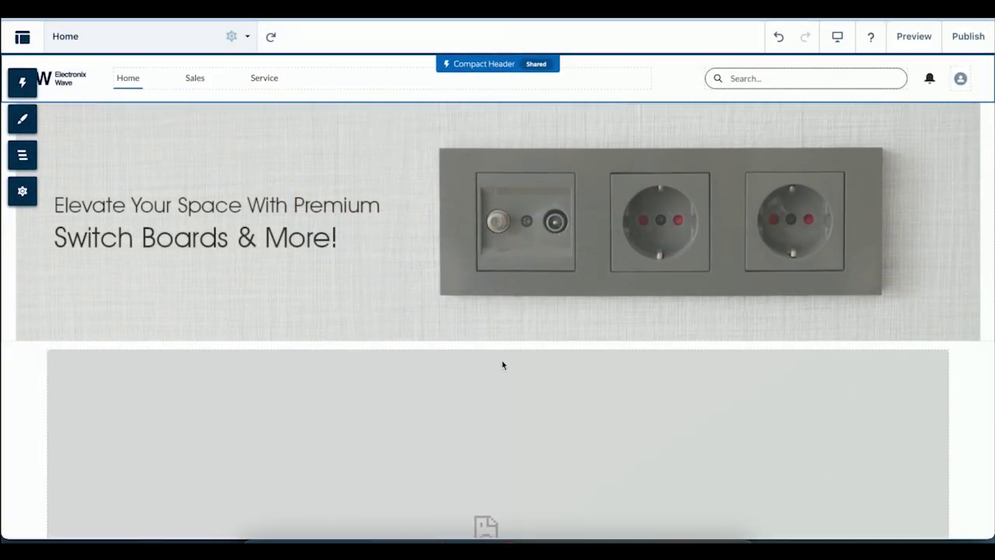
scroll(844, 392, down, 4)
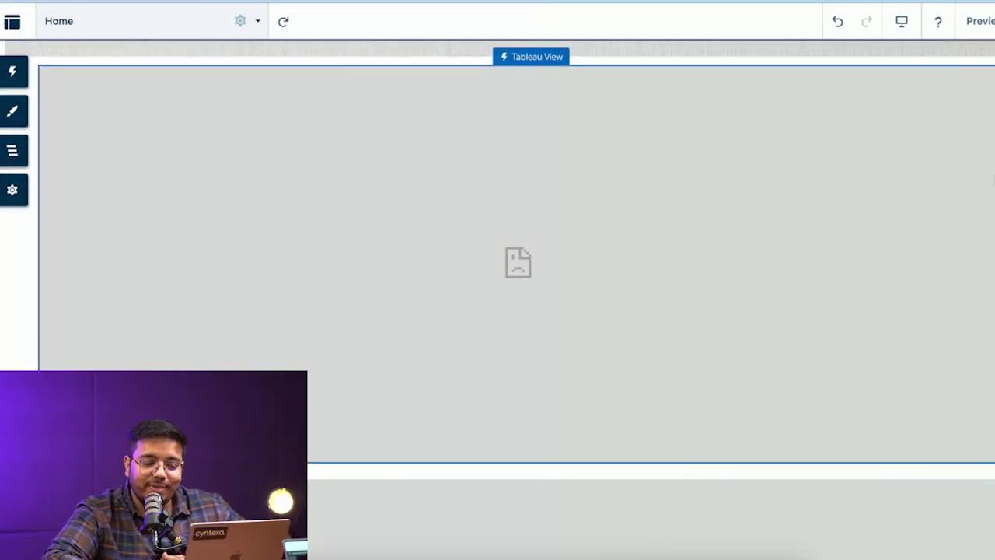
key(Delete)
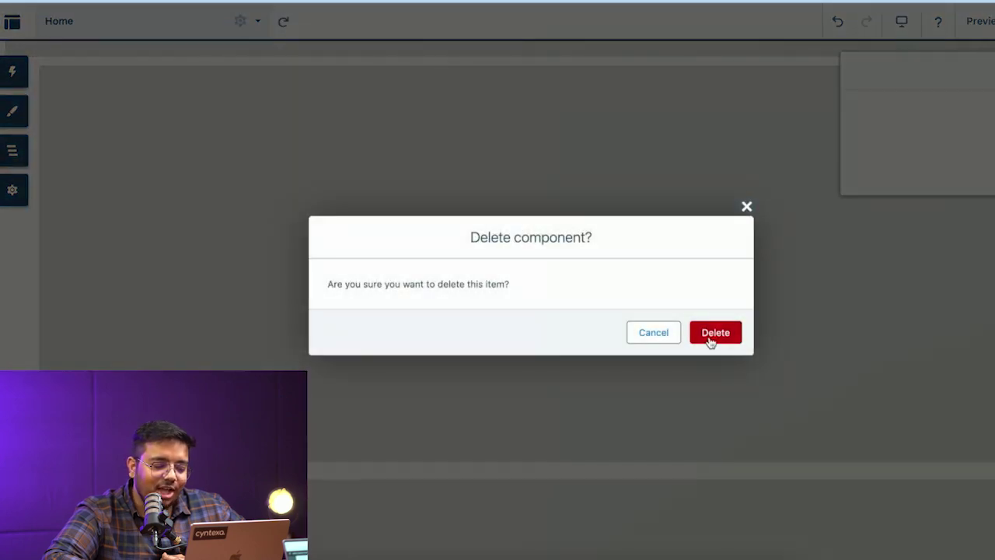
click(715, 329)
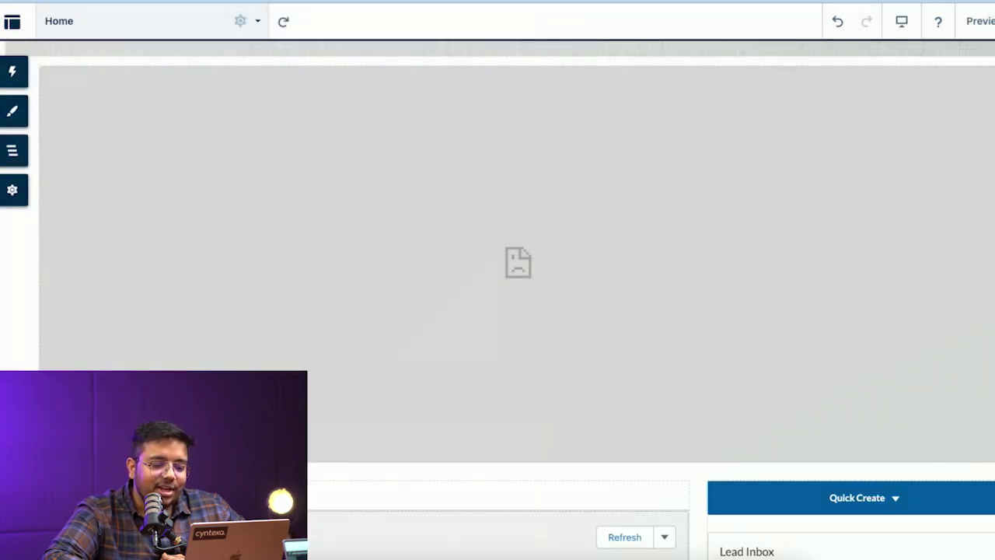
click(723, 369)
key(Delete)
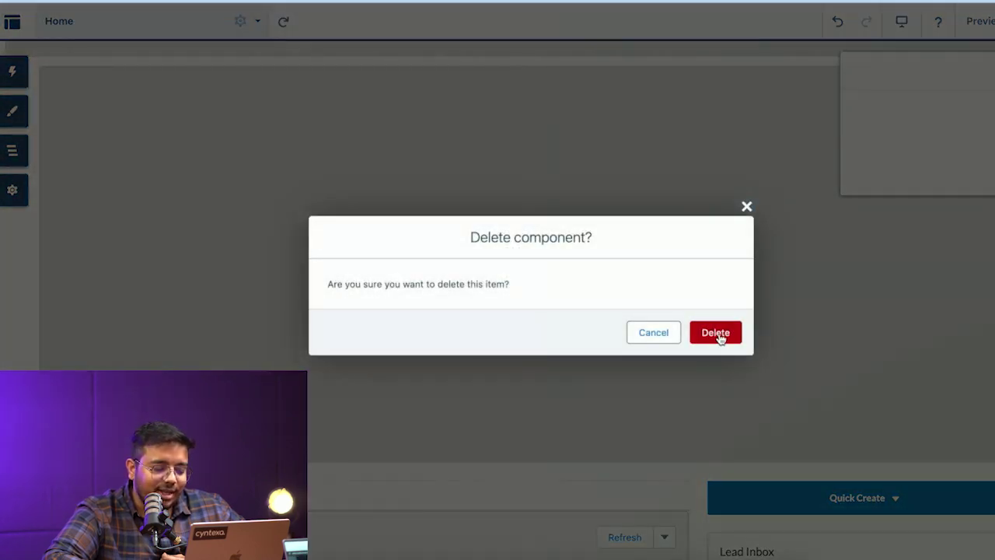
click(715, 334)
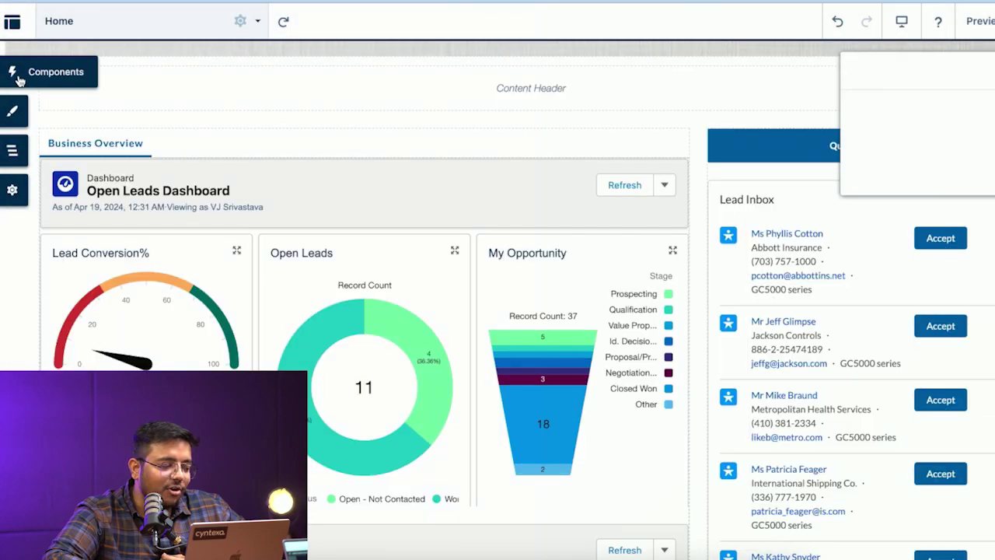
- Re-add a Tableau View to the Content Header, then delete it again
click(19, 81)
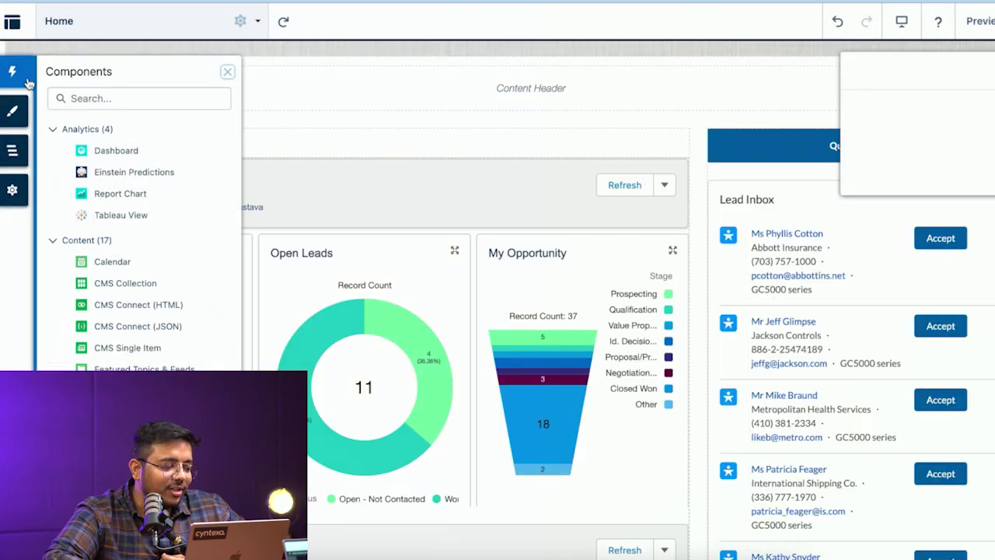
drag(121, 214, 578, 89)
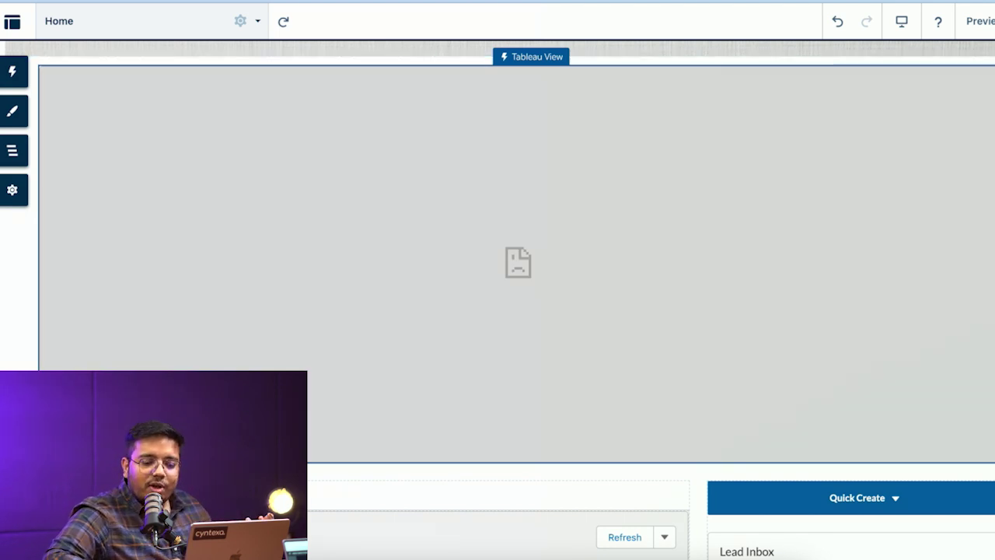
key(Delete)
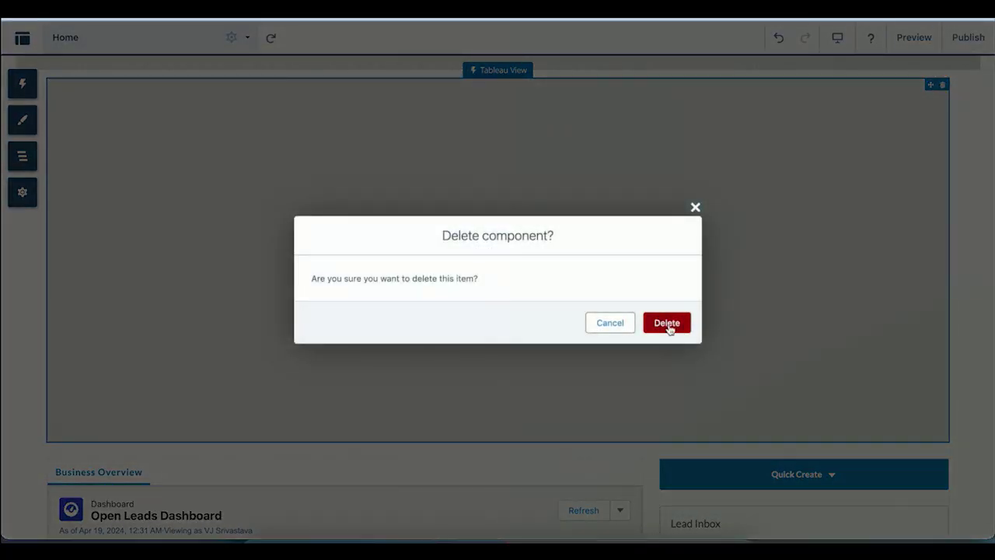
click(670, 325)
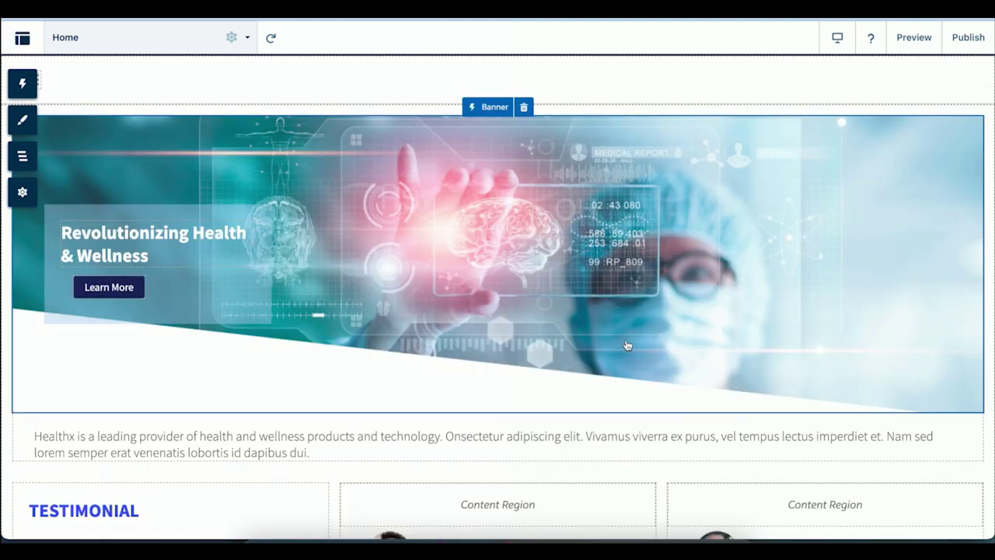
- Start a visibility rule on the testimonial tile, discard it, and reselect the Open Leads Dashboard
scroll(627, 345, down, 4)
click(607, 278)
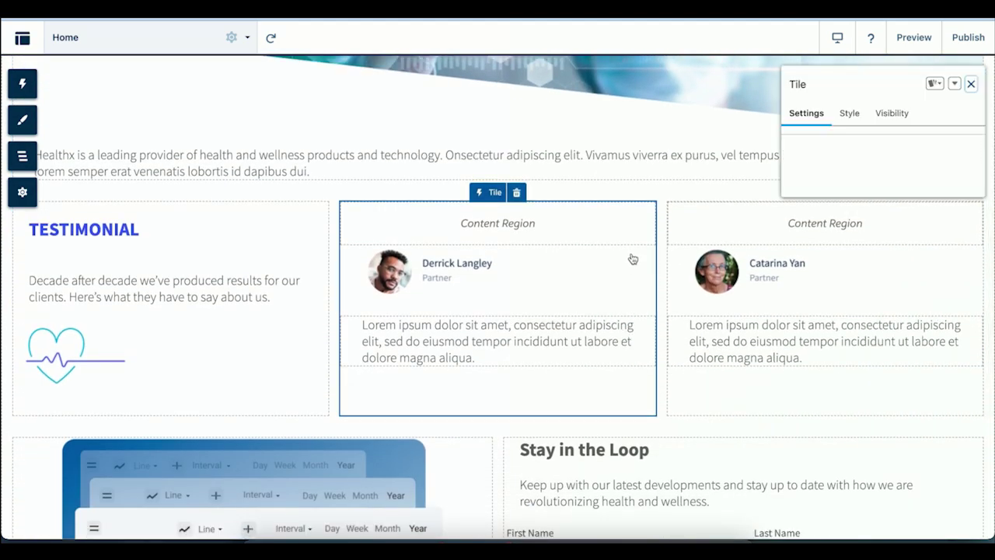
click(891, 113)
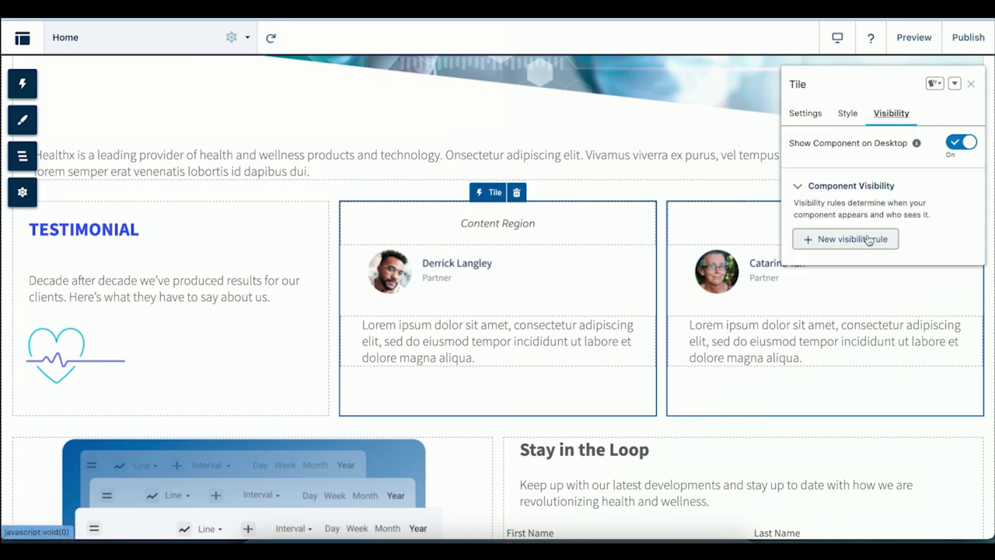
click(866, 239)
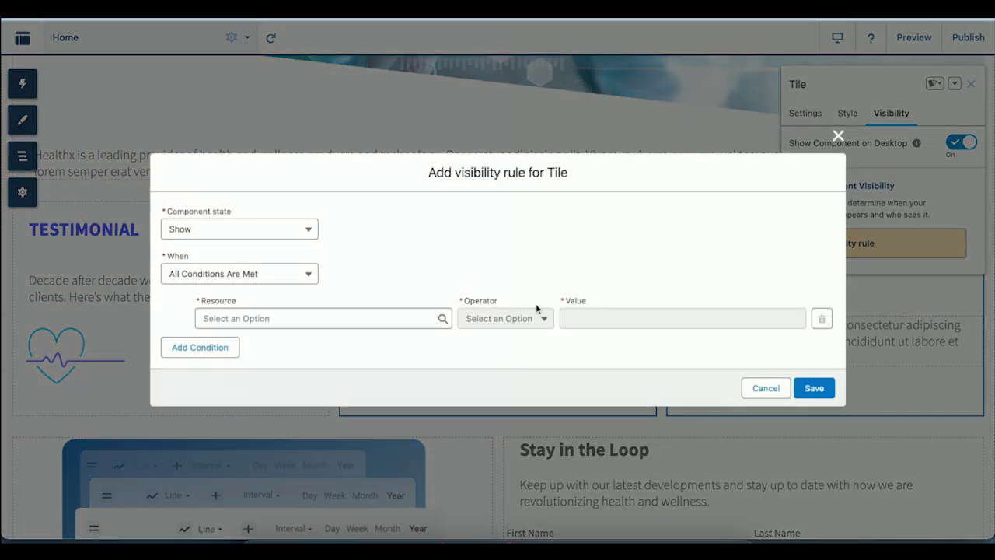
click(838, 136)
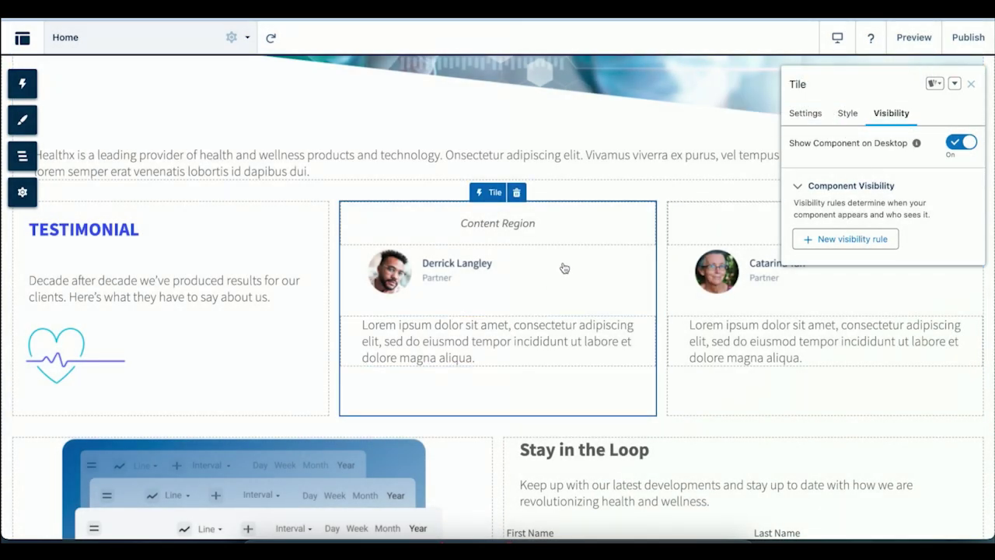
click(873, 238)
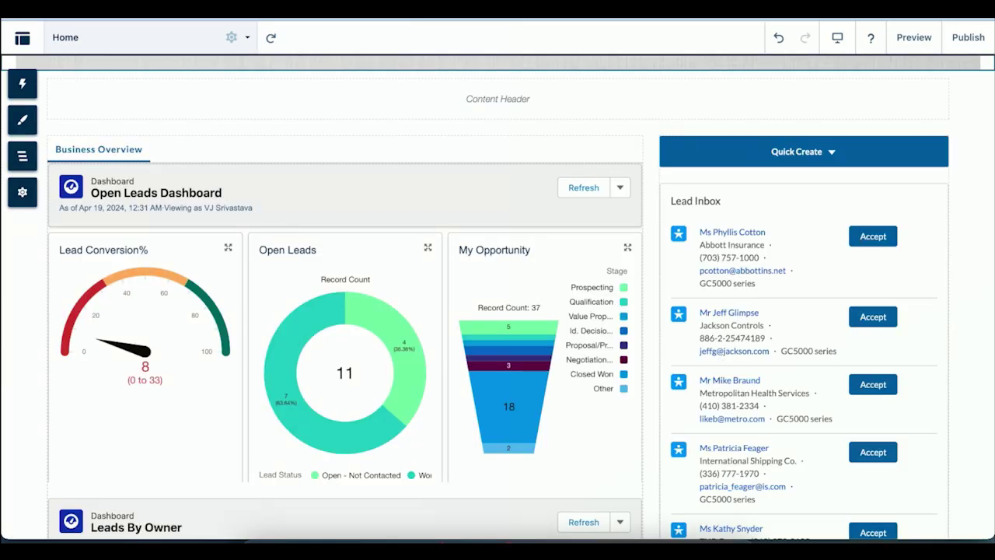
click(415, 332)
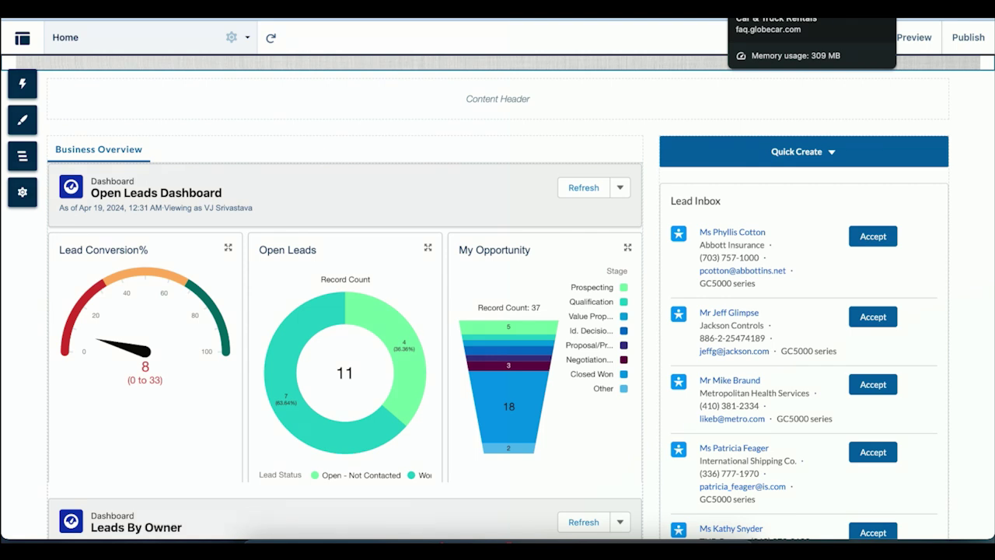
- Switch to the Globe Car & Truck Rentals FAQ page, set it to English, and browse categories
click(777, 10)
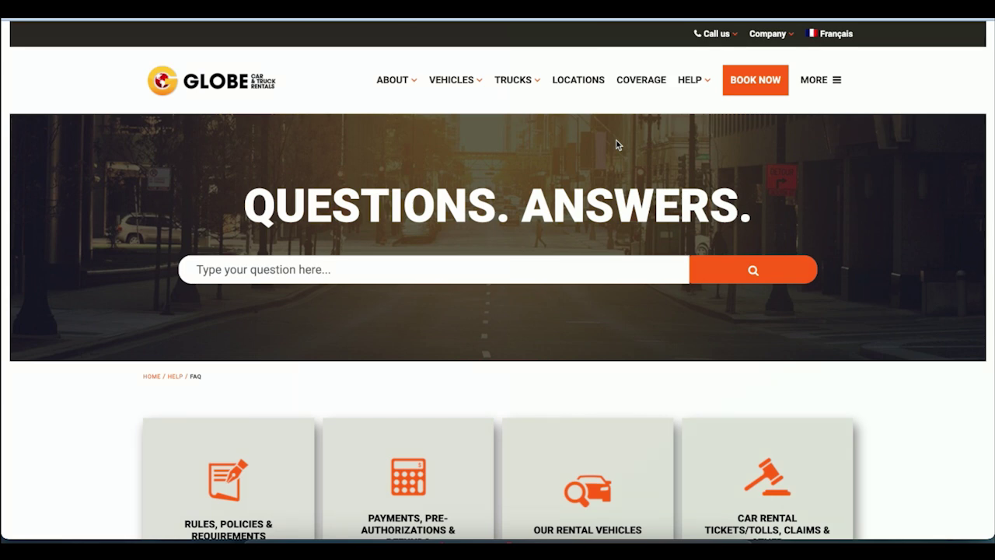
scroll(616, 145, down, 3)
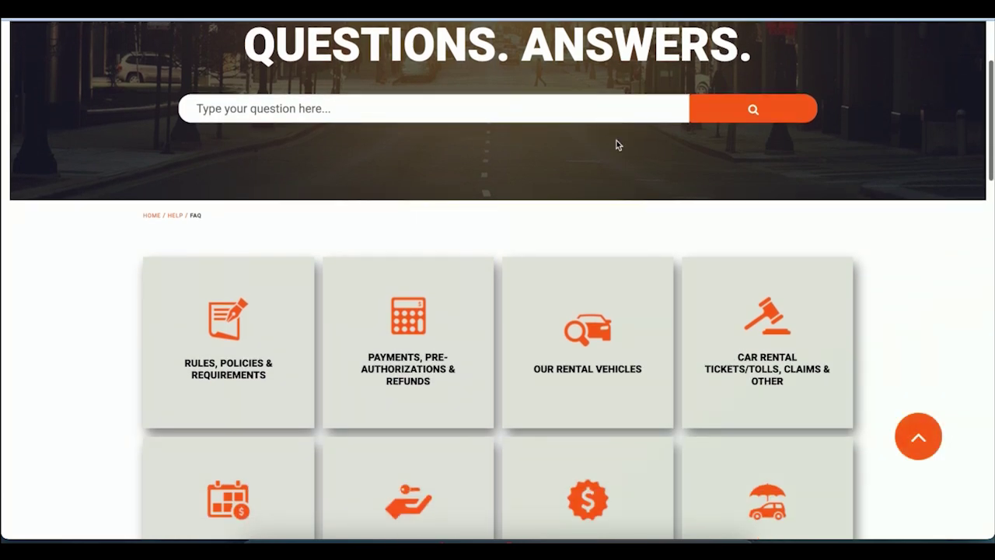
scroll(617, 144, down, 2)
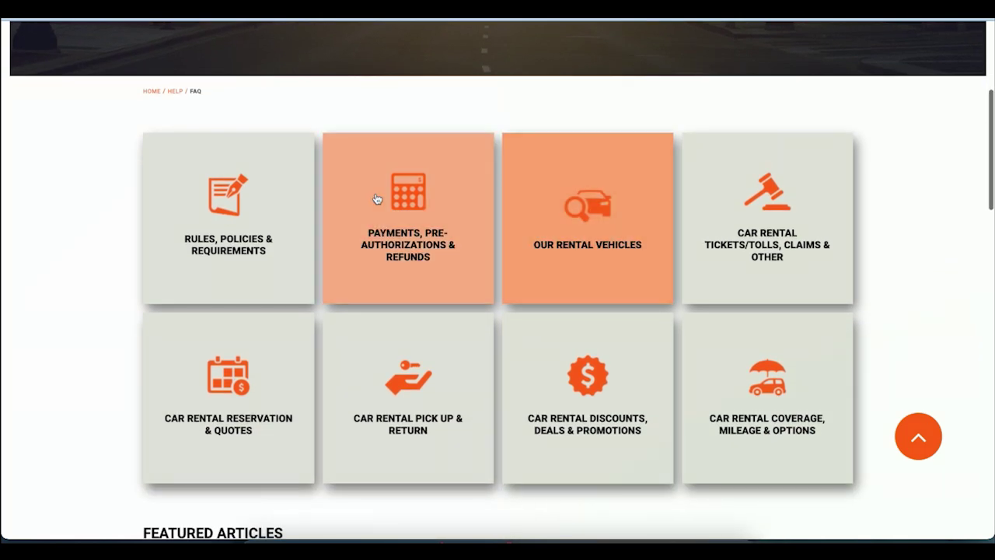
scroll(404, 224, up, 5)
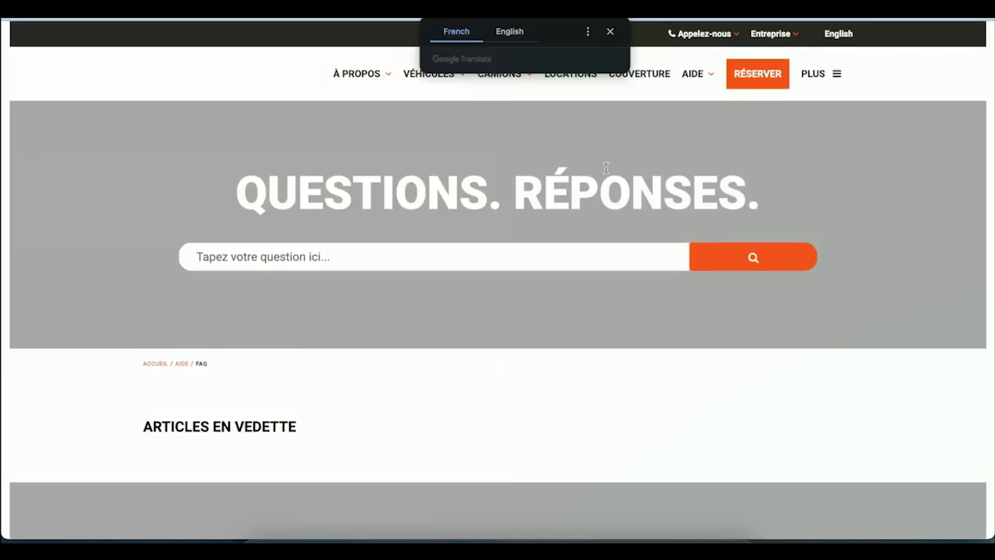
click(833, 35)
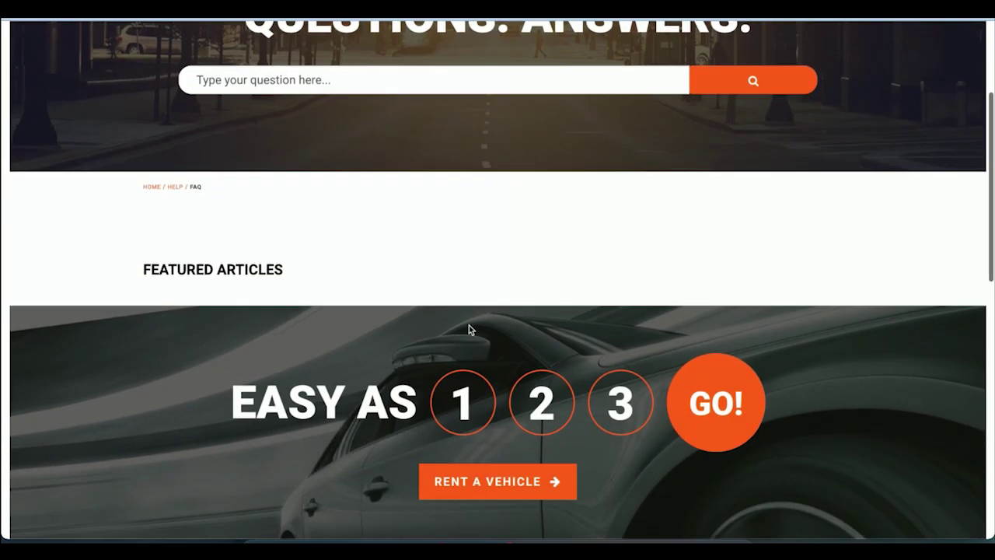
scroll(437, 388, down, 2)
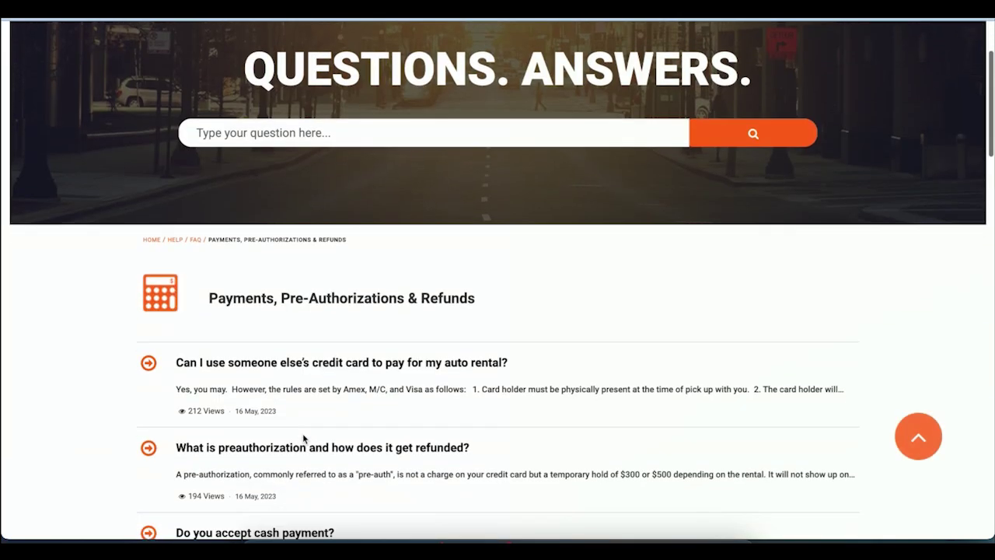
scroll(302, 438, down, 1)
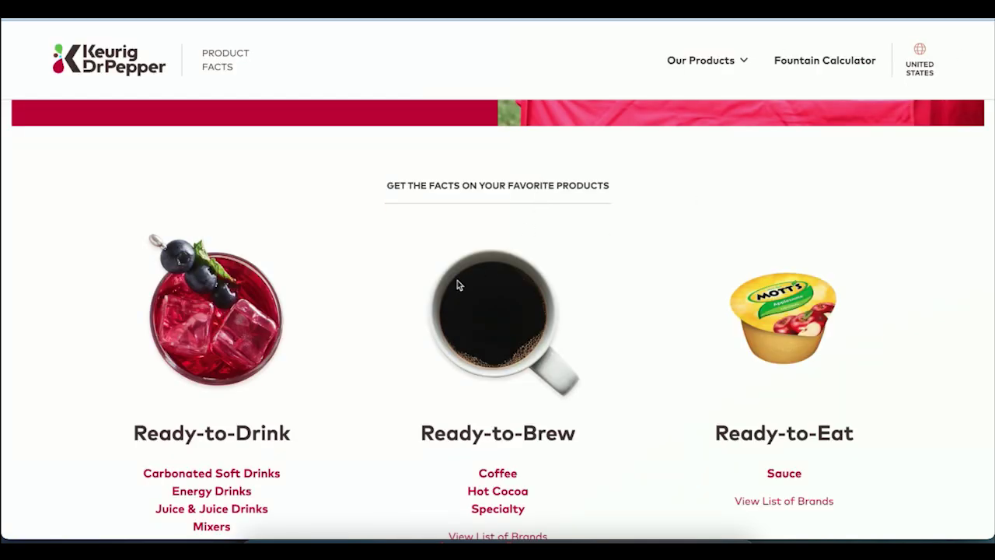
- Open the Cherry 7UP product page and scroll to its 12 fl oz Nutrition Facts
scroll(149, 334, down, 3)
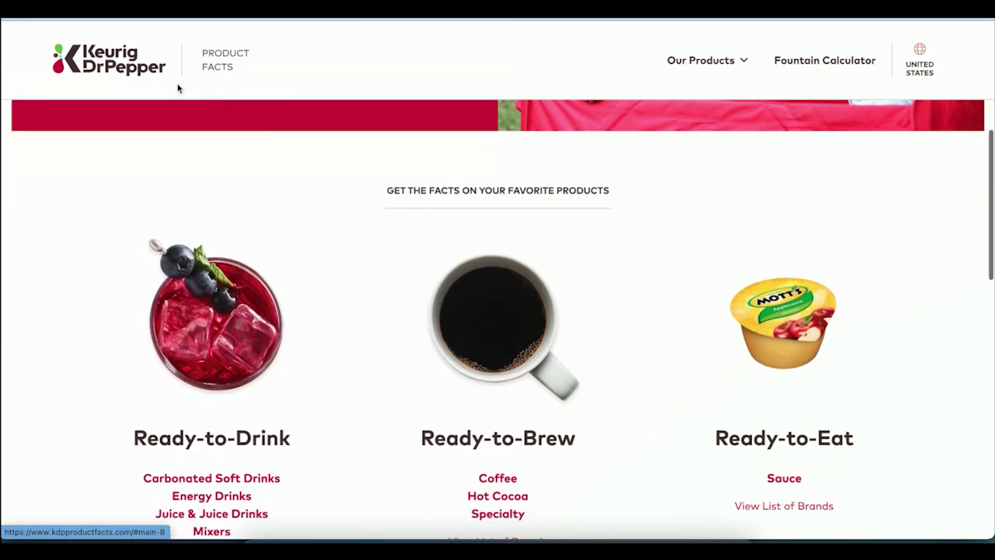
scroll(237, 239, down, 2)
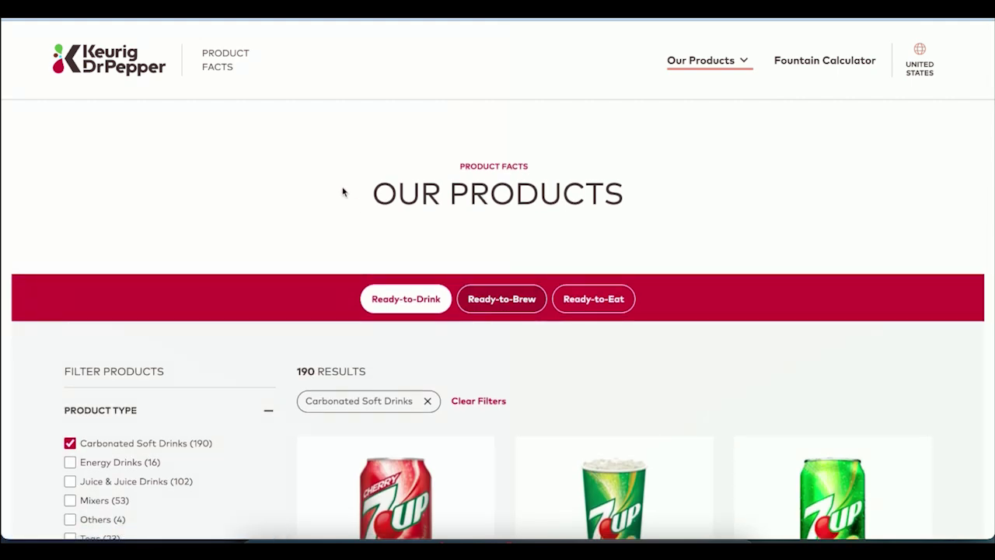
scroll(343, 192, down, 2)
scroll(344, 192, up, 3)
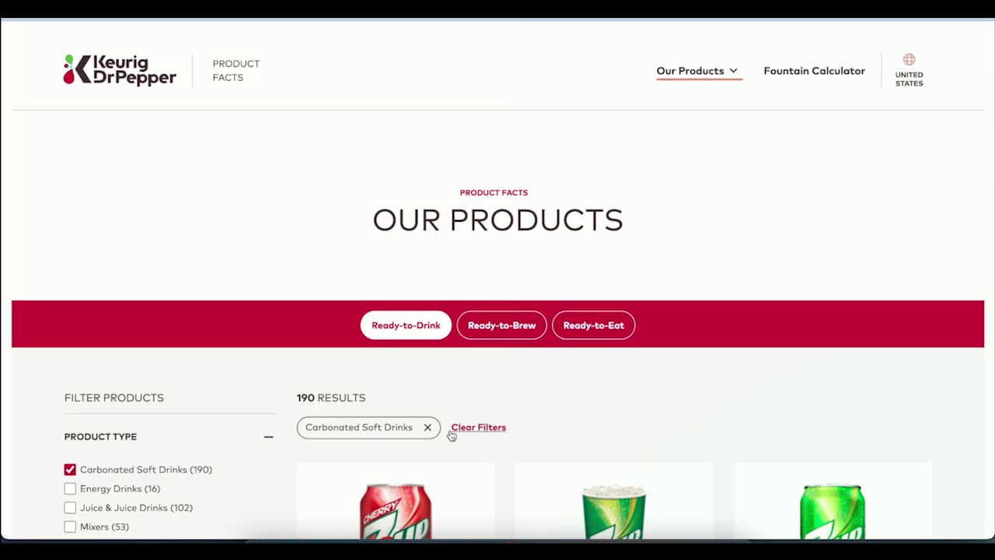
scroll(426, 336, down, 4)
click(426, 336)
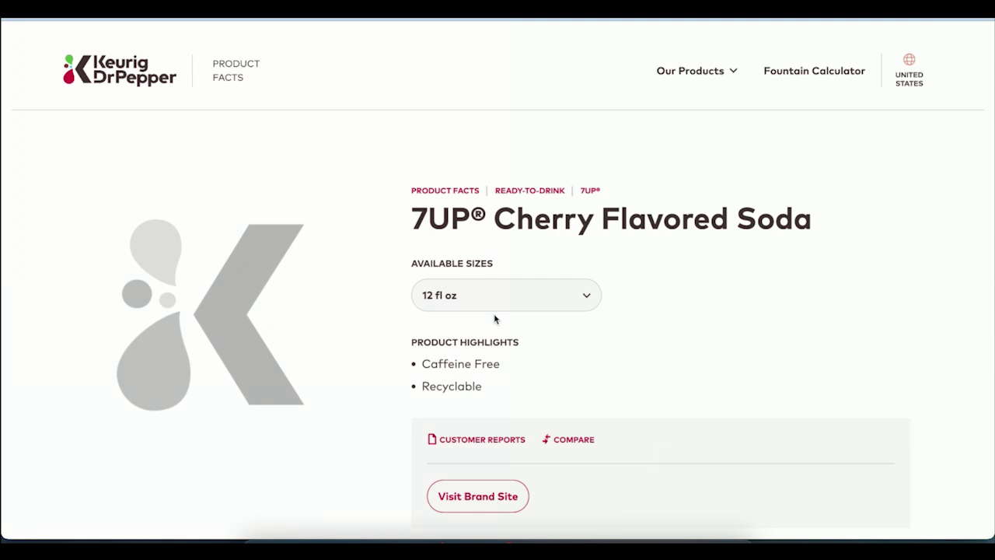
scroll(494, 318, down, 3)
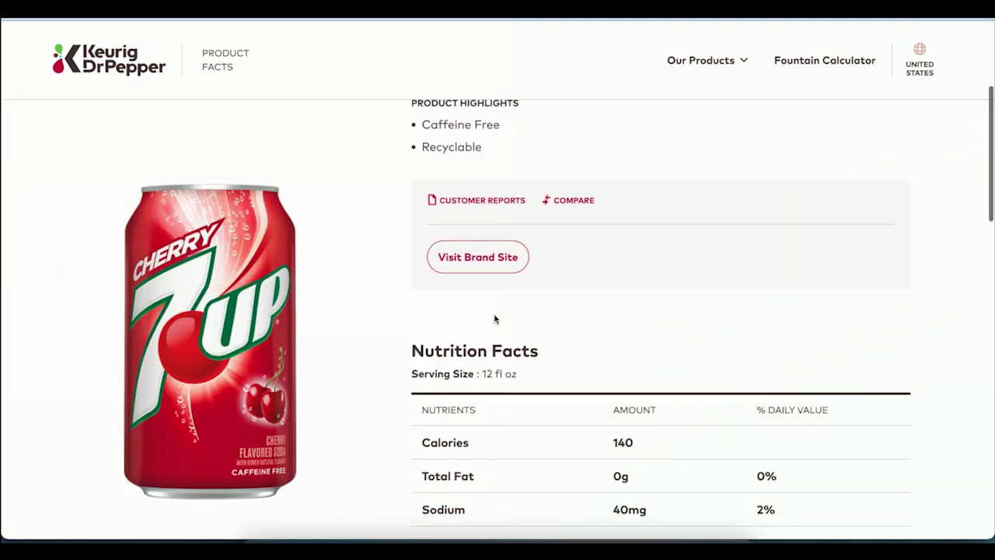